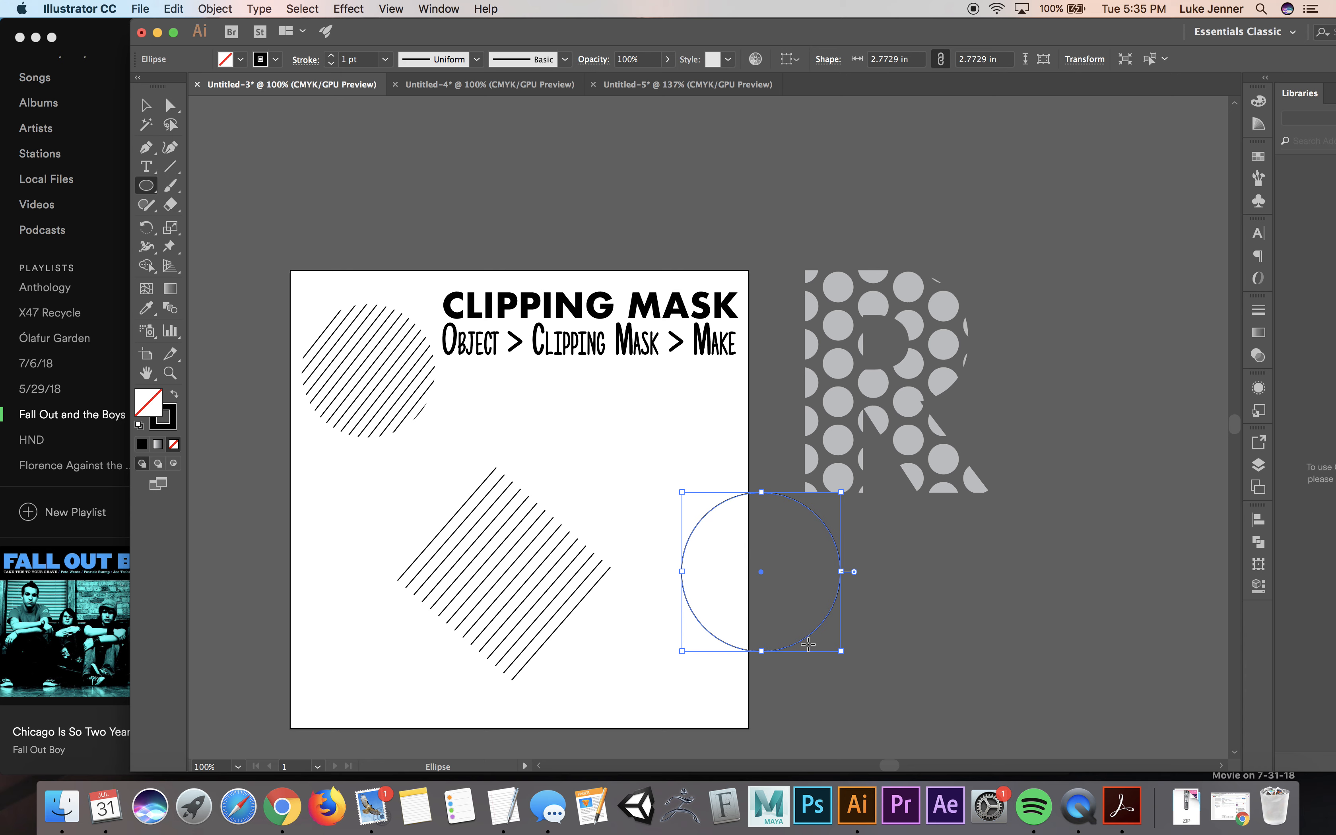
# Move the outlined circle onto the diagonal line pattern and shrink it to about 2.34 in wide so it fits inside
pyautogui.moveTo(809, 644); pyautogui.dragTo(548, 632)
pyautogui.moveTo(584, 487); pyautogui.dragTo(573, 496)
pyautogui.click(607, 489)
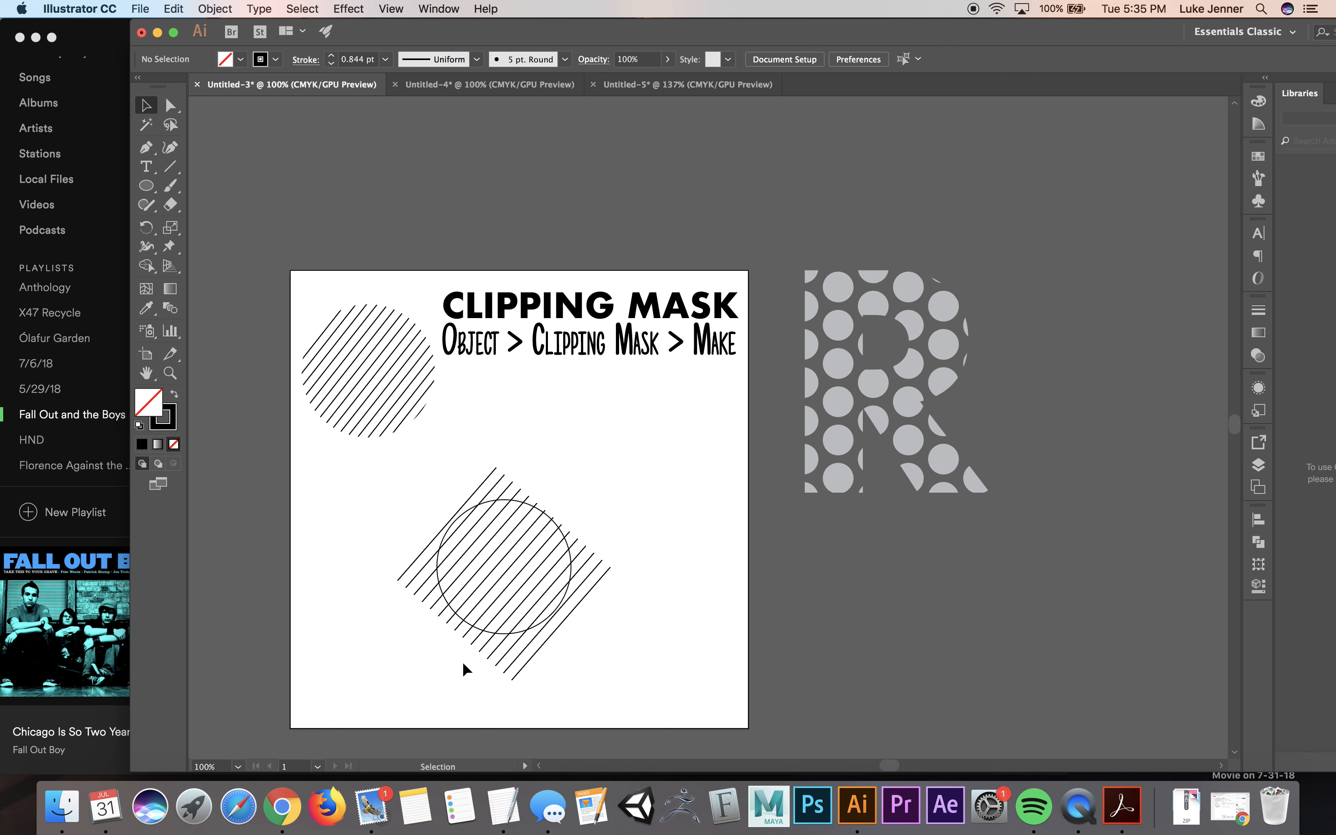
# Select the circle together with the diagonal lines and make a clipping mask from them
pyautogui.moveTo(397, 671); pyautogui.dragTo(637, 463)
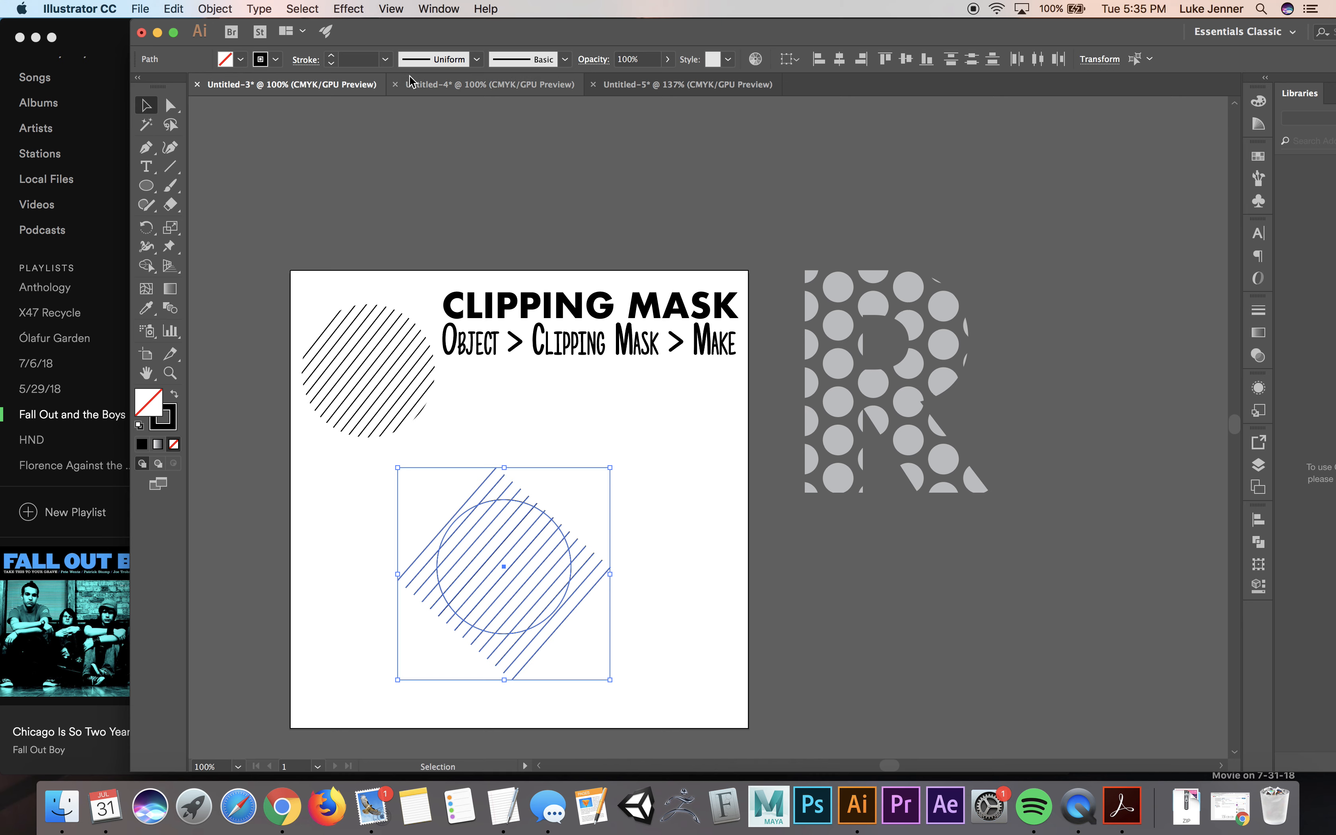
pyautogui.click(215, 9)
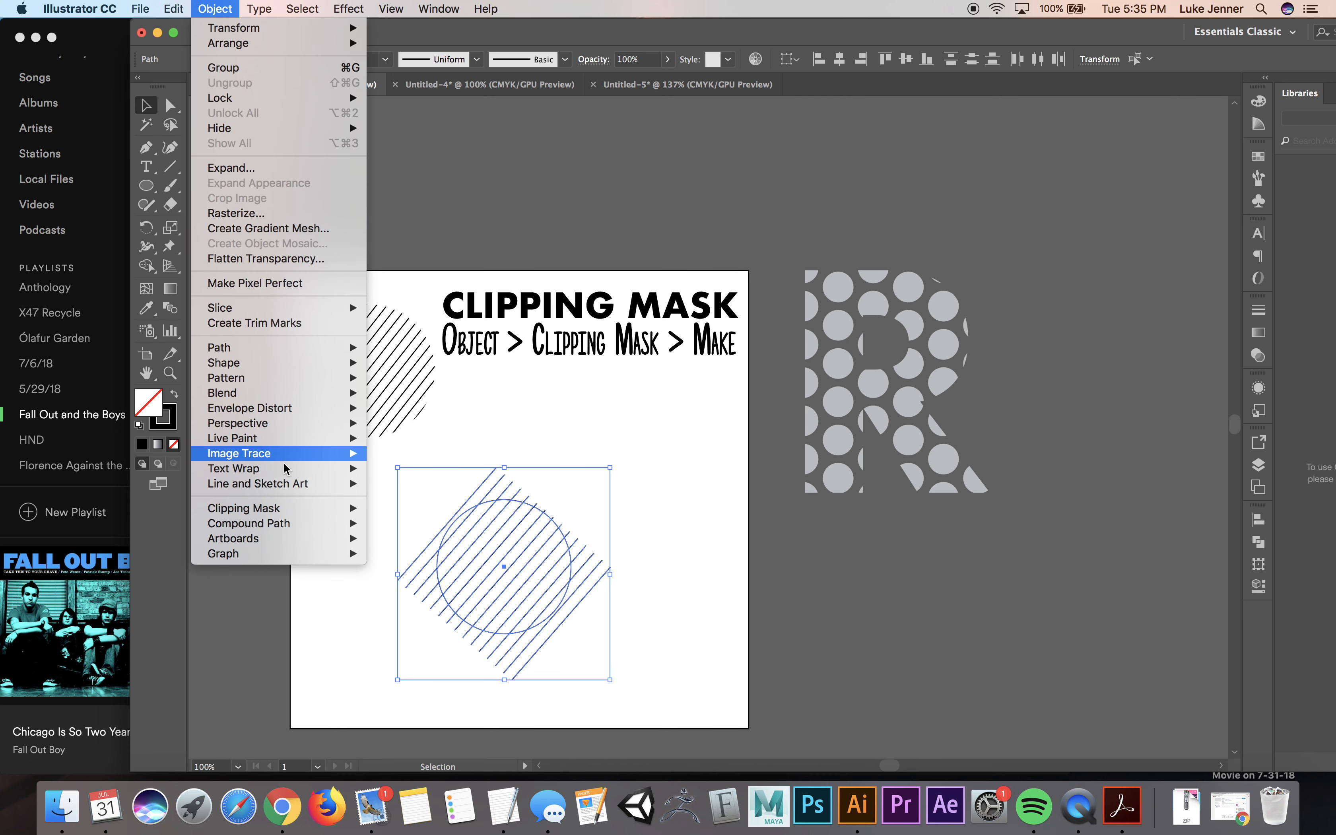
pyautogui.moveTo(320, 511)
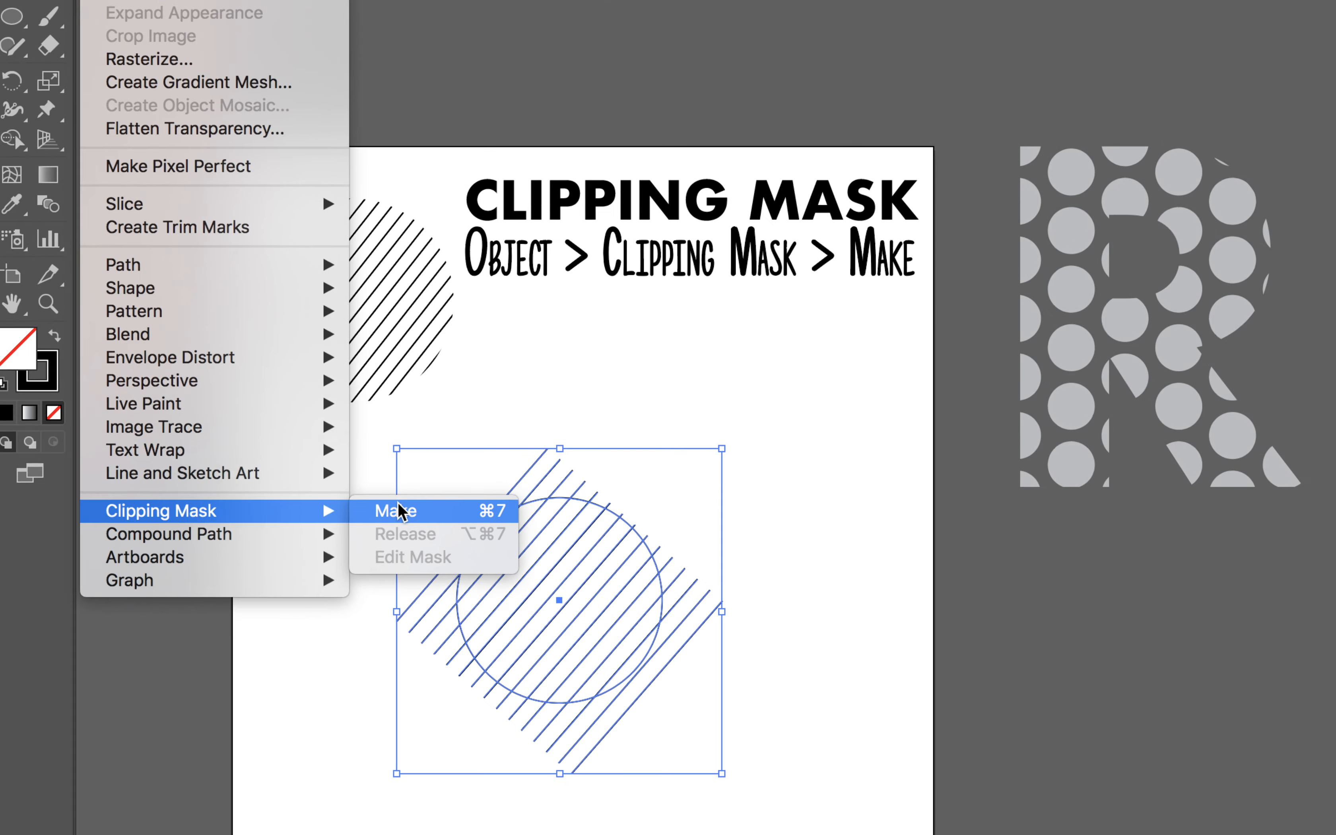
pyautogui.click(400, 509)
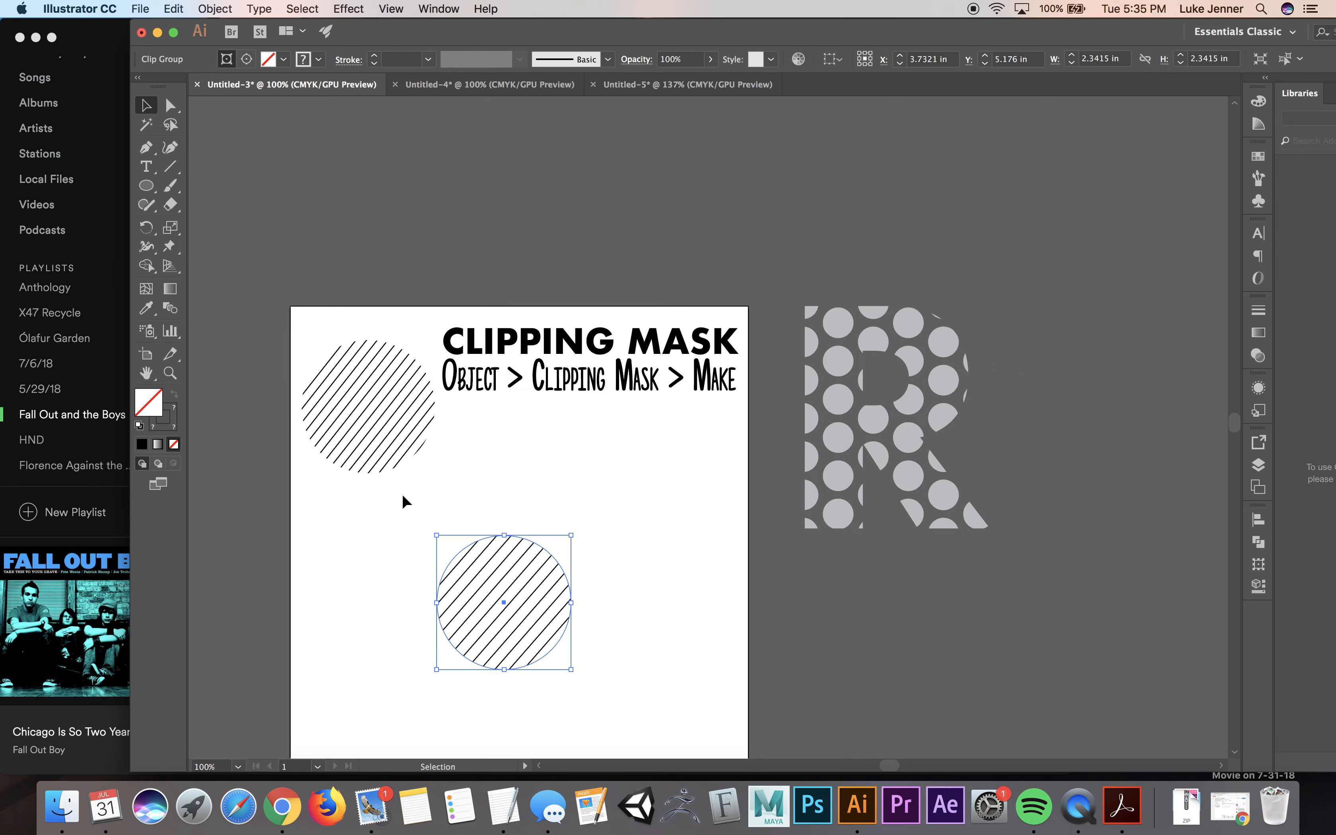
# Move the newly clipped striped circle up below the heading text and delete it
pyautogui.scroll(-2, 403, 512)
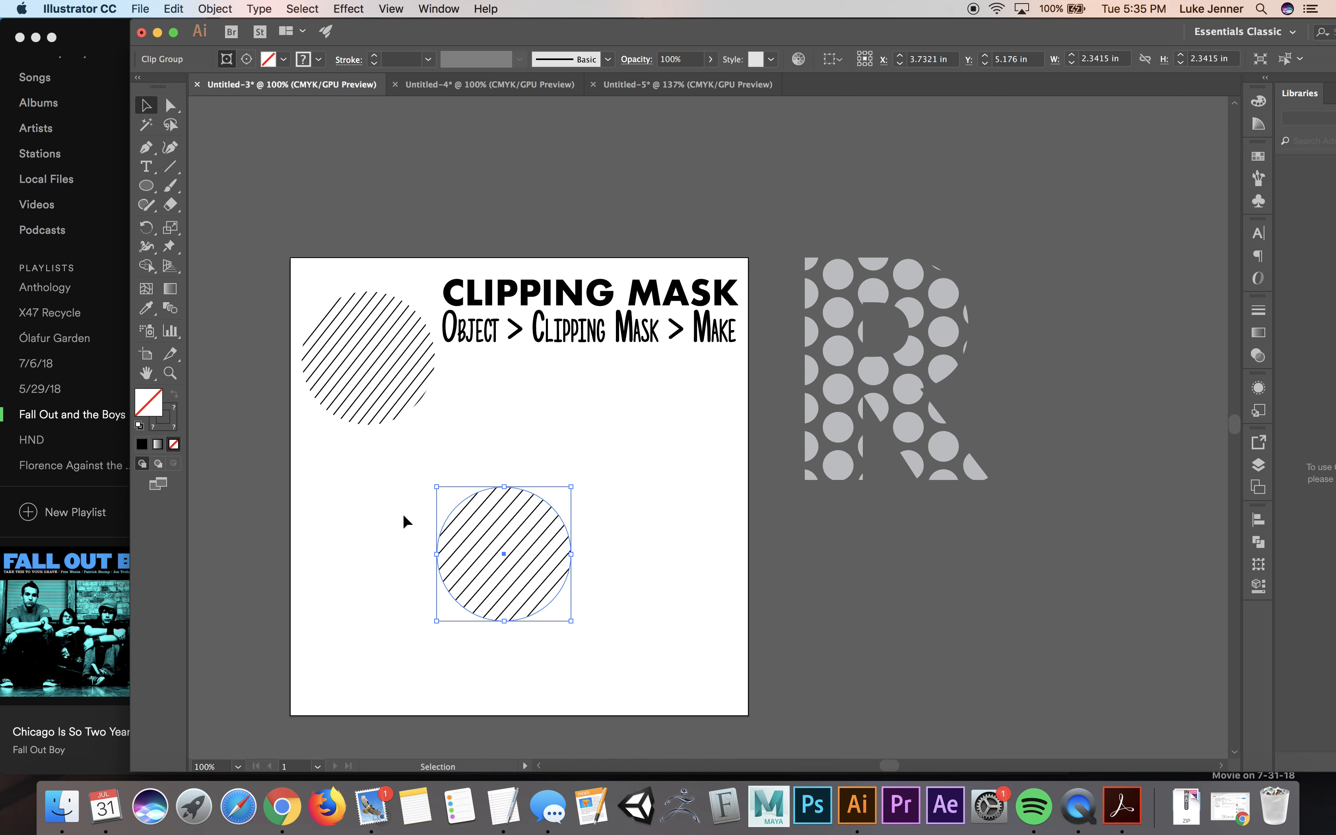
pyautogui.moveTo(476, 534); pyautogui.dragTo(476, 421)
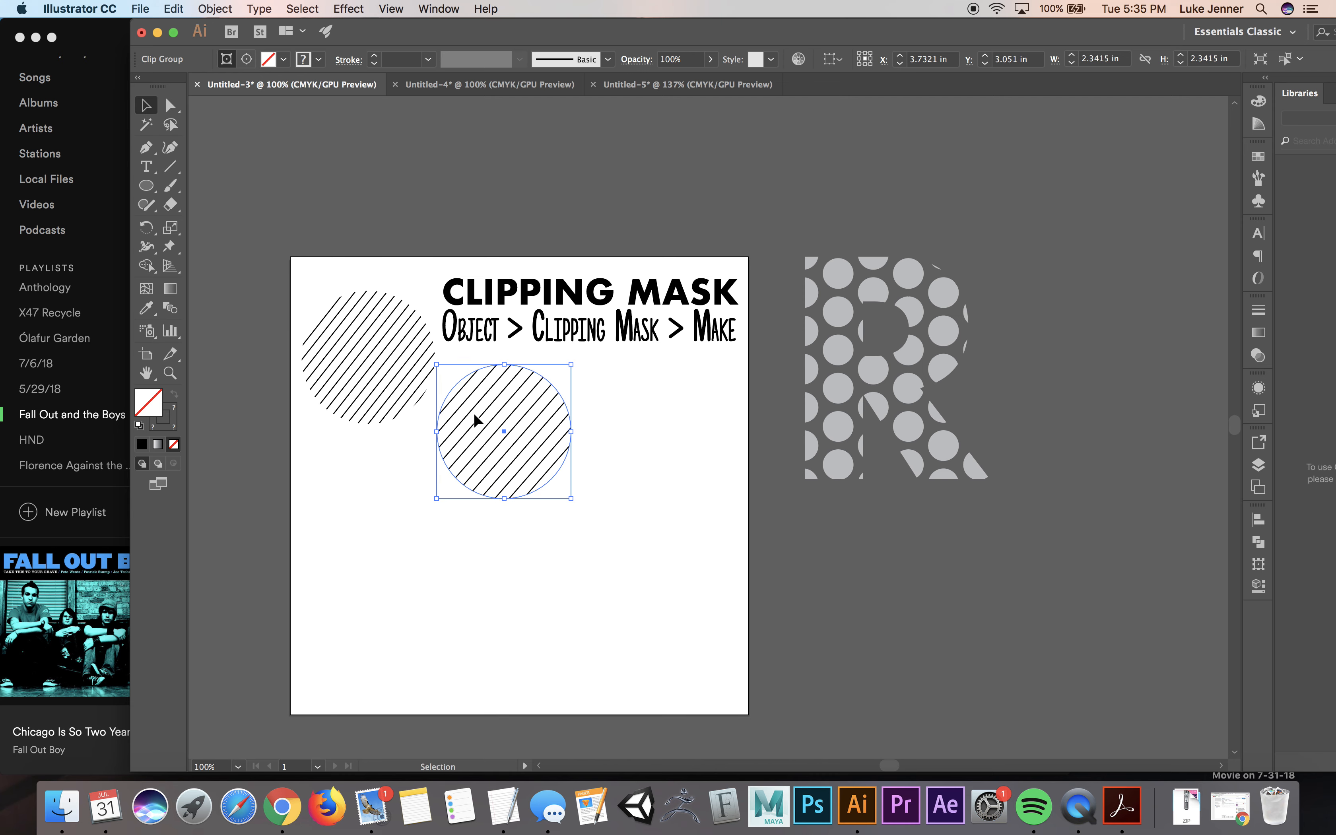
pyautogui.click(844, 357)
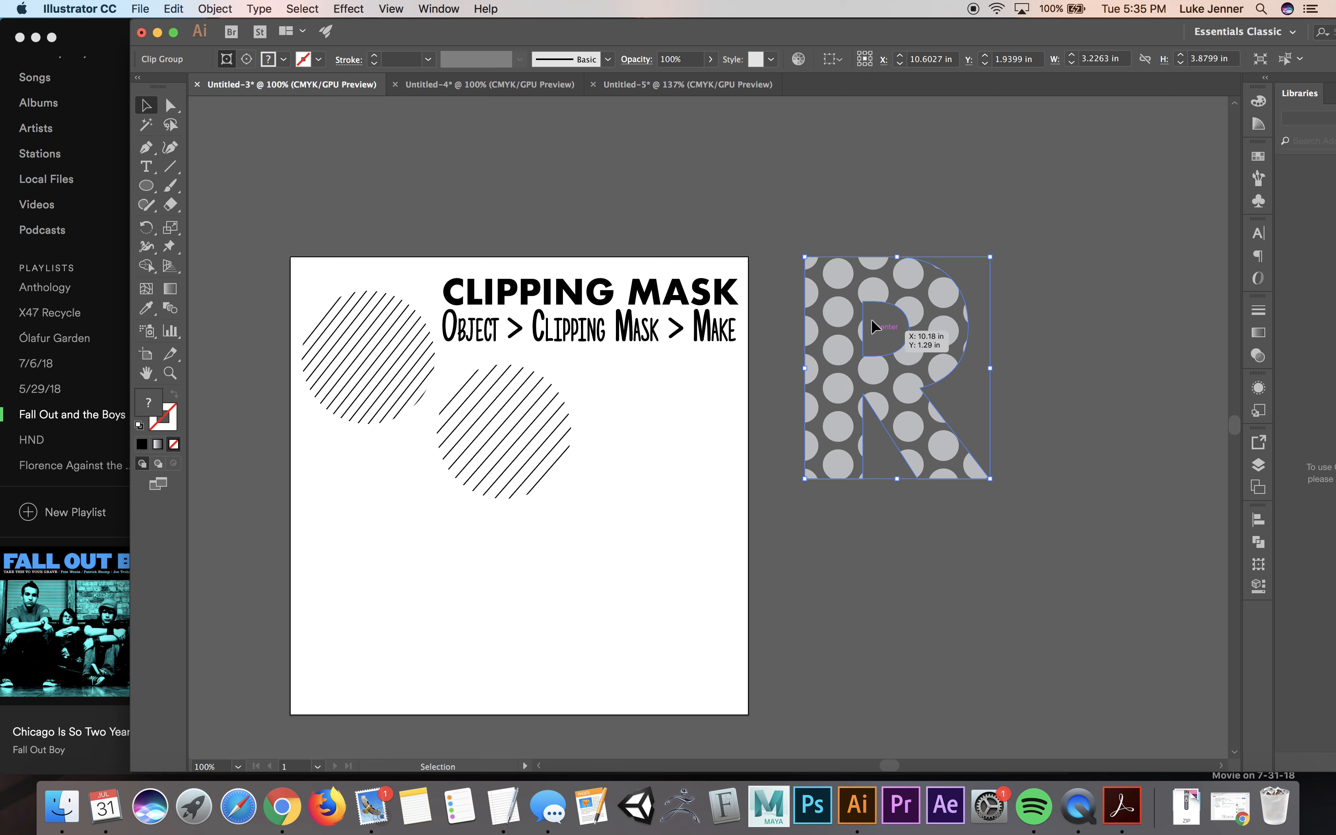
pyautogui.click(512, 436)
pyautogui.press('Delete')
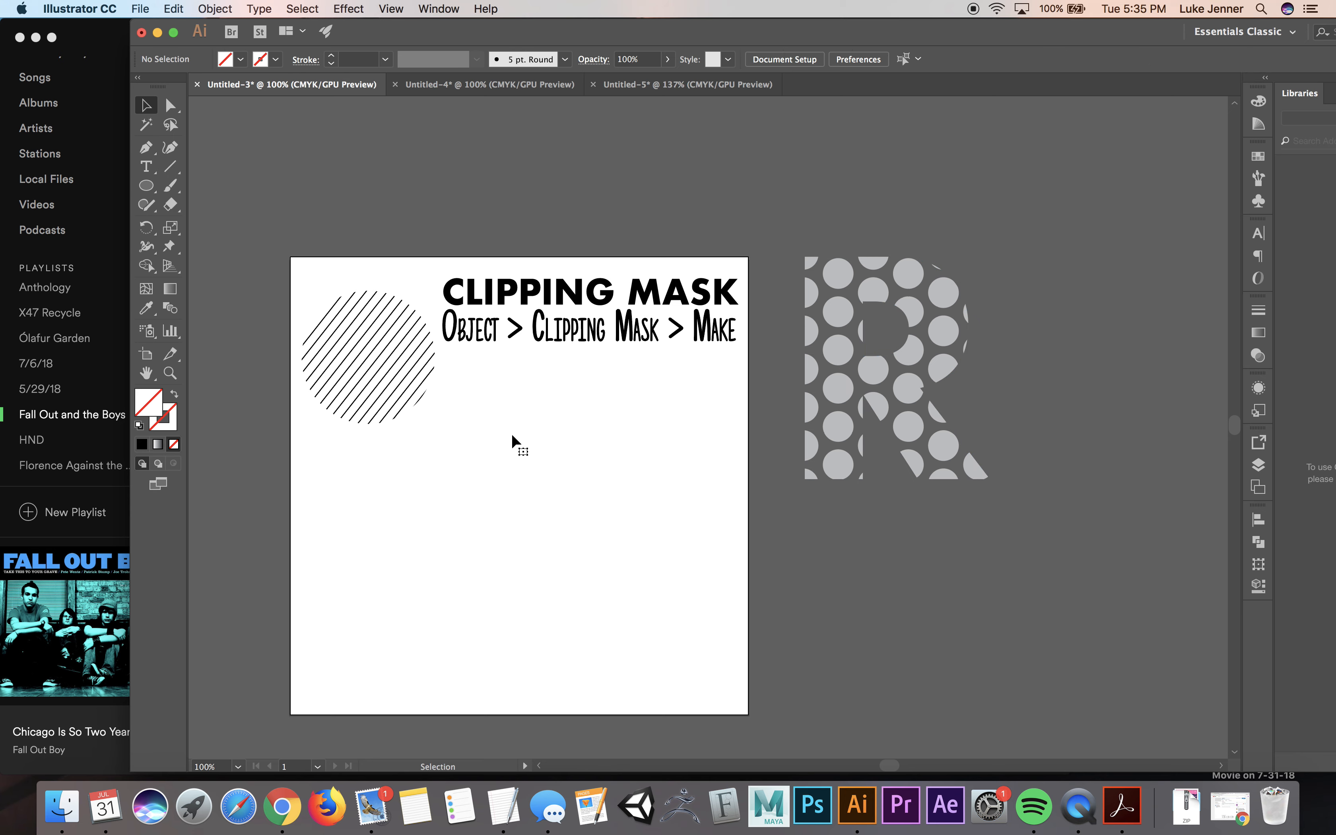
# Draw a circle about 0.65 in wide below the remaining striped circle and fill it with cyan blue, without a stroke
pyautogui.click(152, 191)
pyautogui.moveTo(335, 474); pyautogui.dragTo(374, 510)
pyautogui.click(265, 55)
pyautogui.click(241, 58)
pyautogui.click(241, 58)
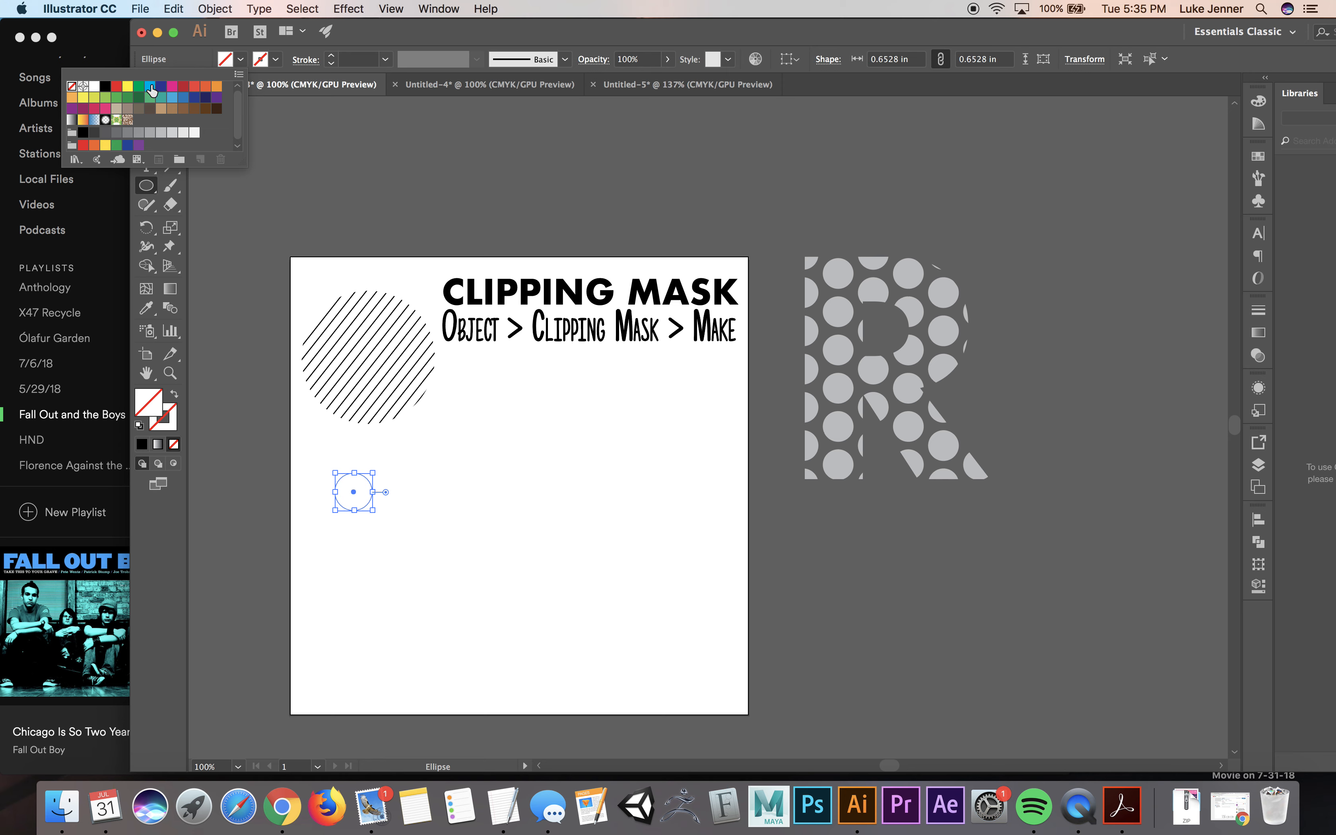
pyautogui.click(152, 91)
# Shrink the blue circle to about 0.43 in and repeat evenly spaced copies into a horizontal row of twelve dots
pyautogui.press('v')
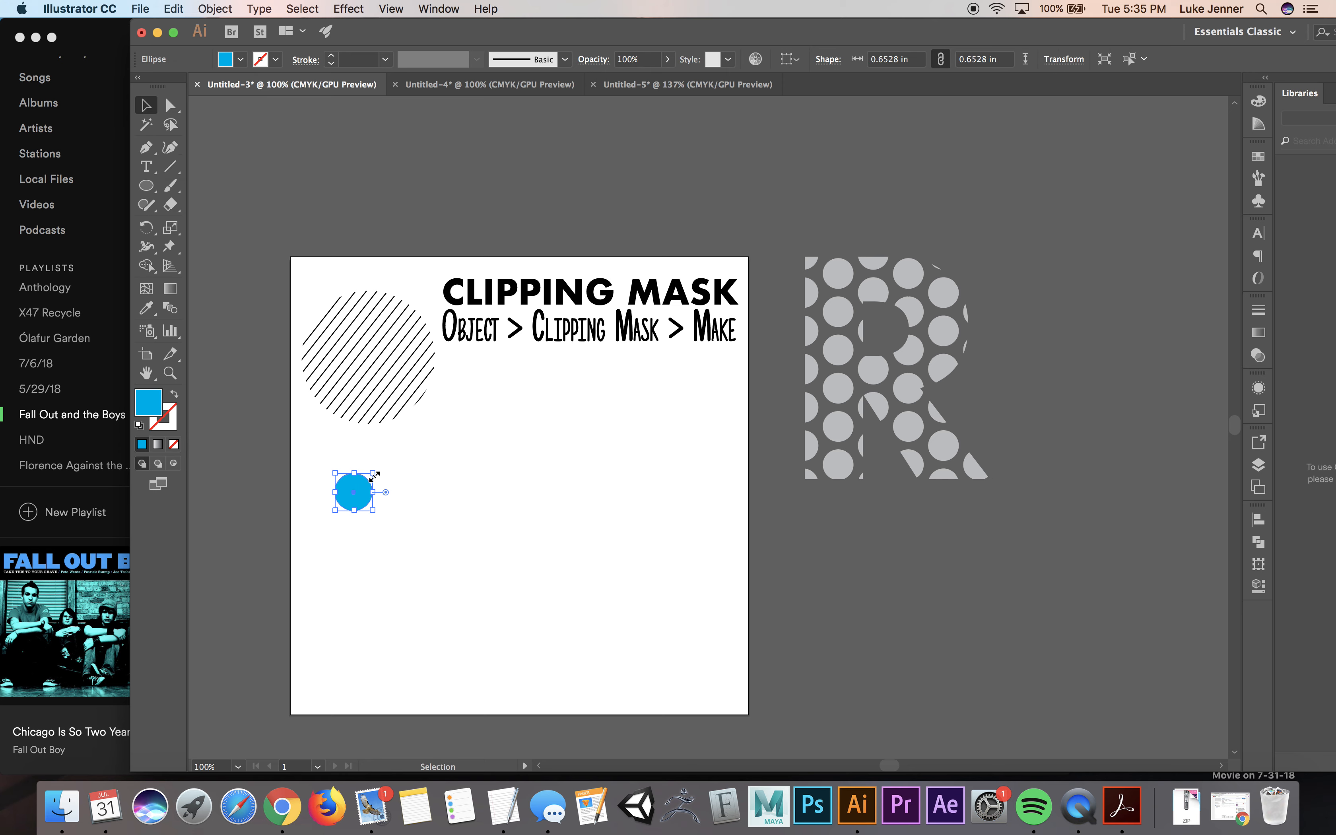
pyautogui.moveTo(373, 473)
pyautogui.mouseDown()
pyautogui.moveTo(360, 486)
pyautogui.moveTo(329, 470)
pyautogui.moveTo(364, 467)
pyautogui.mouseUp()
pyautogui.press('super+d')
pyautogui.press('super+d')
pyautogui.press('super+d')
pyautogui.press('super+d')
pyautogui.press('super+d')
pyautogui.press('super+d')
pyautogui.press('super+d')
pyautogui.press('super+d')
pyautogui.press('super+d')
pyautogui.press('super+d')
pyautogui.press('super+d')
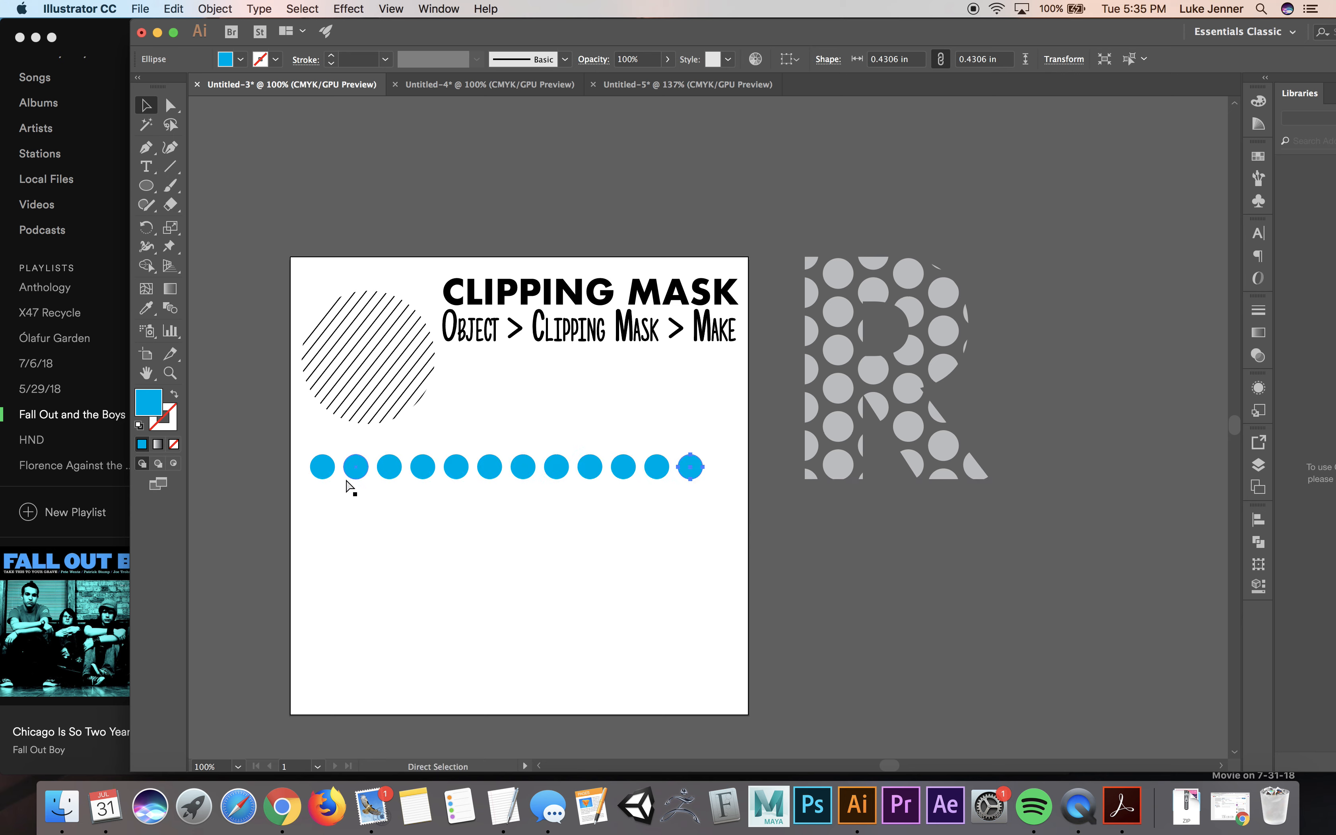
# Duplicate the row of blue dots downward with alternating offsets to build an eight-row staggered polka-dot pattern
pyautogui.moveTo(315, 491); pyautogui.dragTo(709, 501)
pyautogui.moveTo(272, 536); pyautogui.dragTo(744, 437)
pyautogui.moveTo(655, 497); pyautogui.dragTo(653, 547)
pyautogui.press('super+d')
pyautogui.press('super+d')
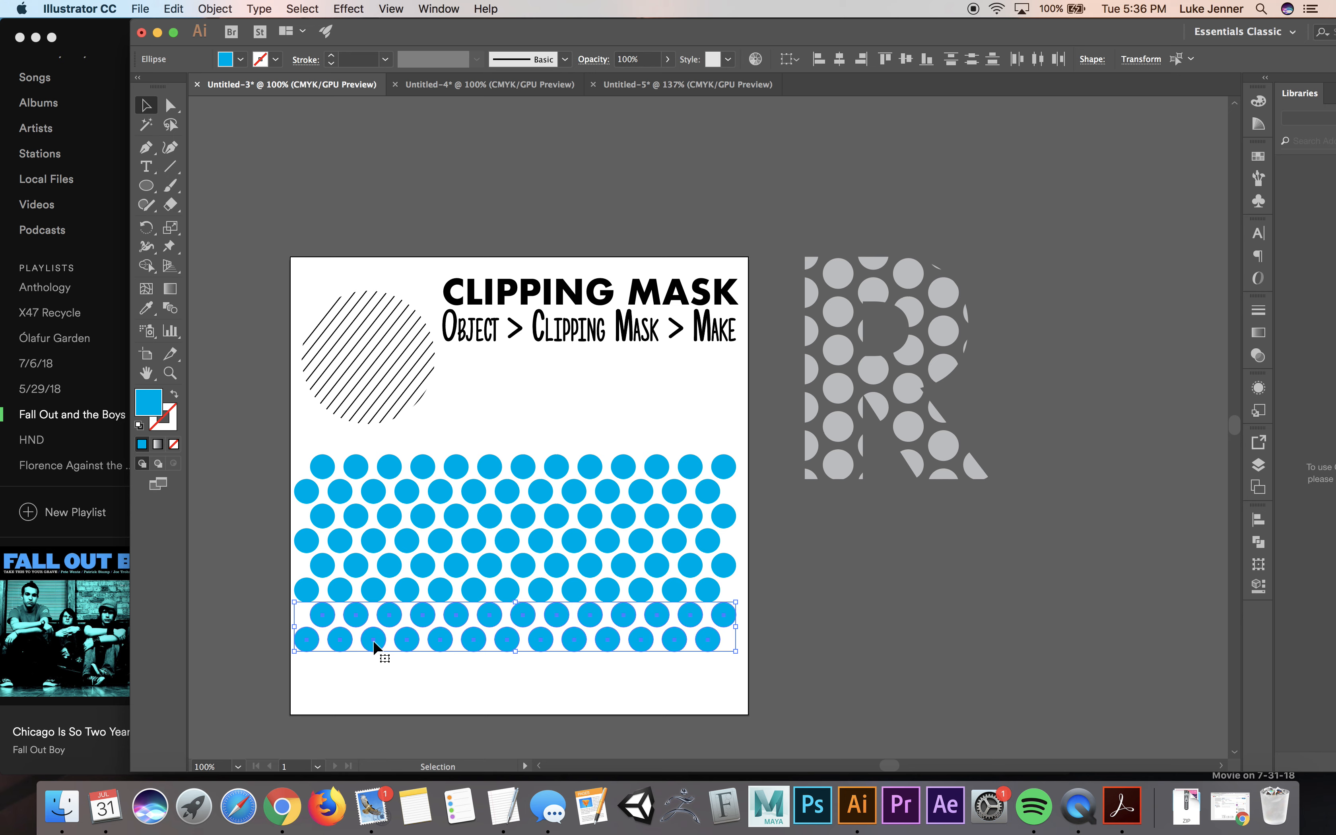
pyautogui.click(261, 604)
# Add a point text reading "R" in Futura Bold on the empty canvas beside the artboard
pyautogui.press('t')
pyautogui.click(823, 589)
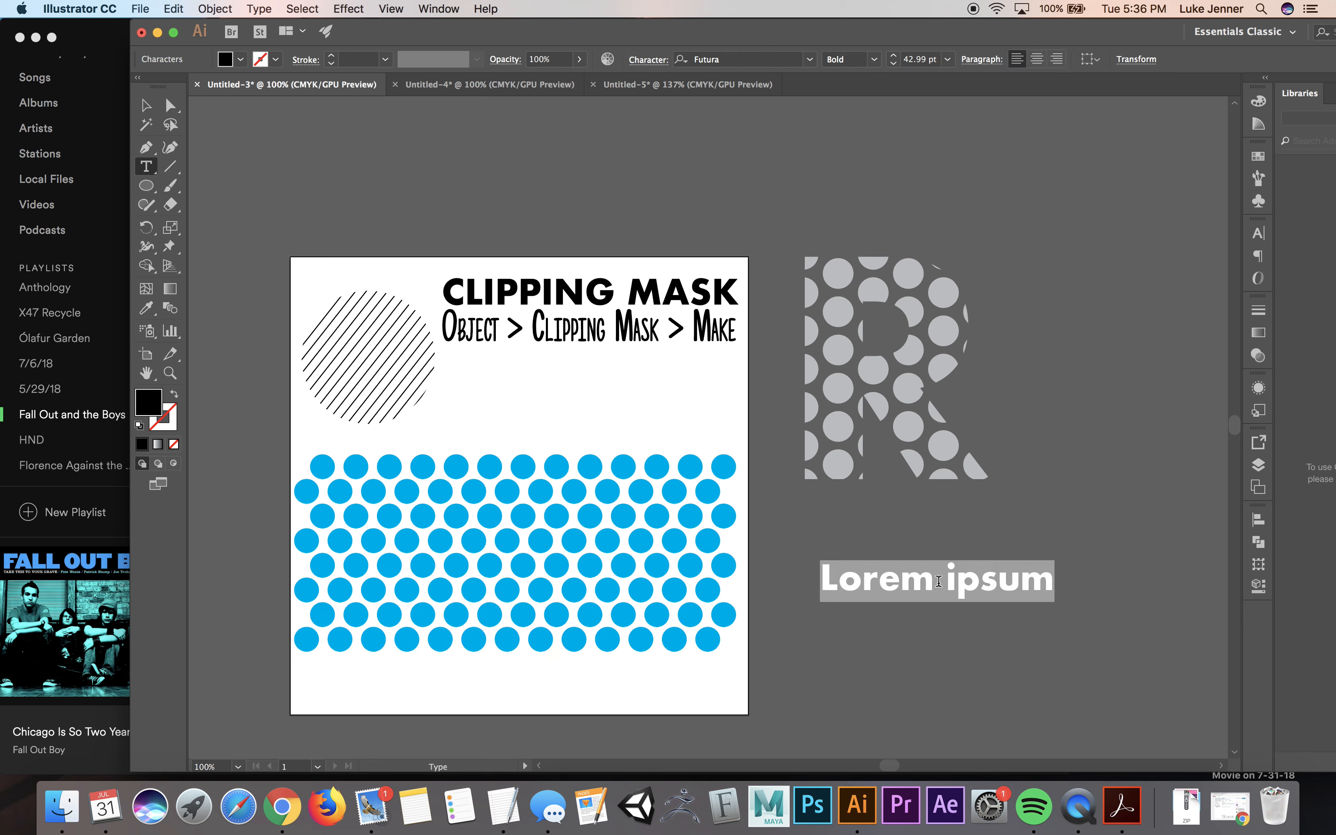
pyautogui.write('R')
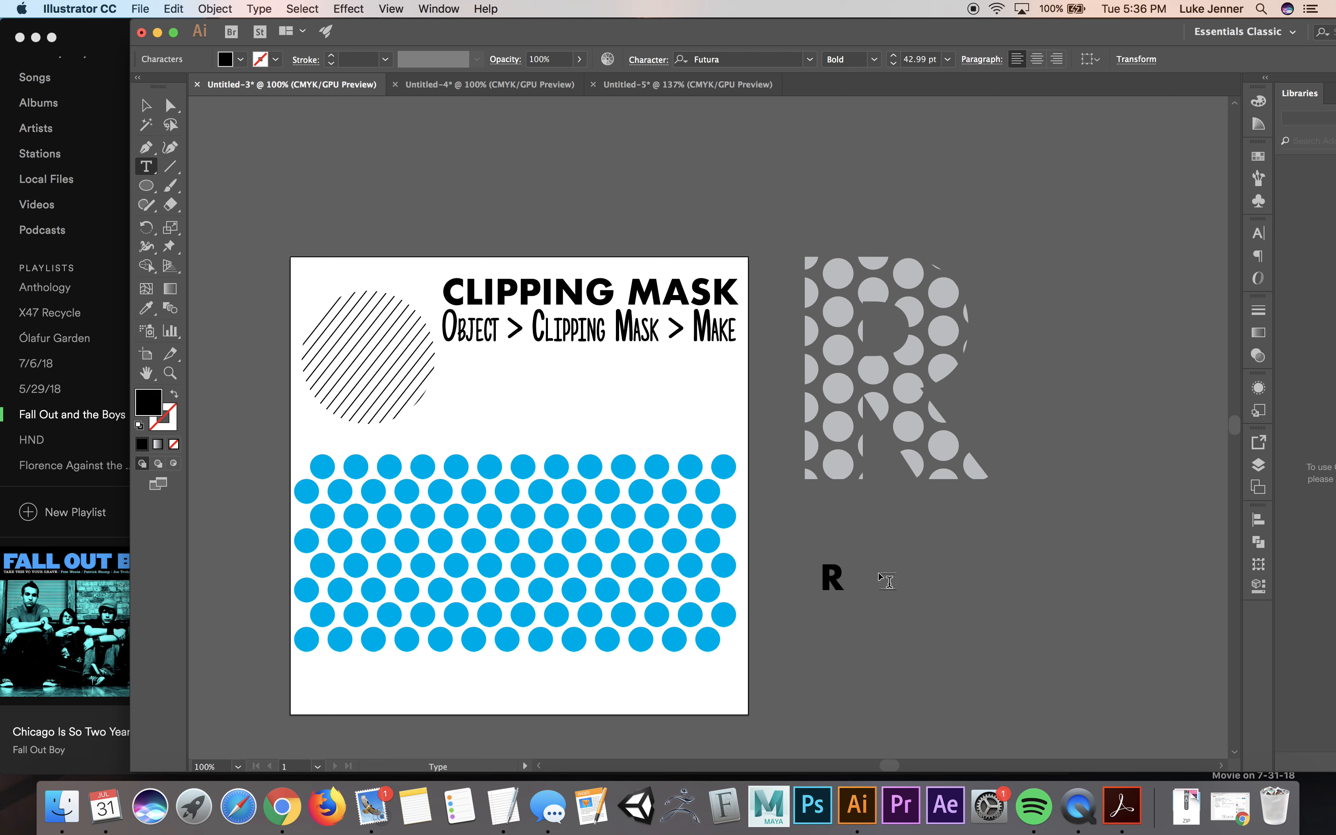
pyautogui.click(147, 105)
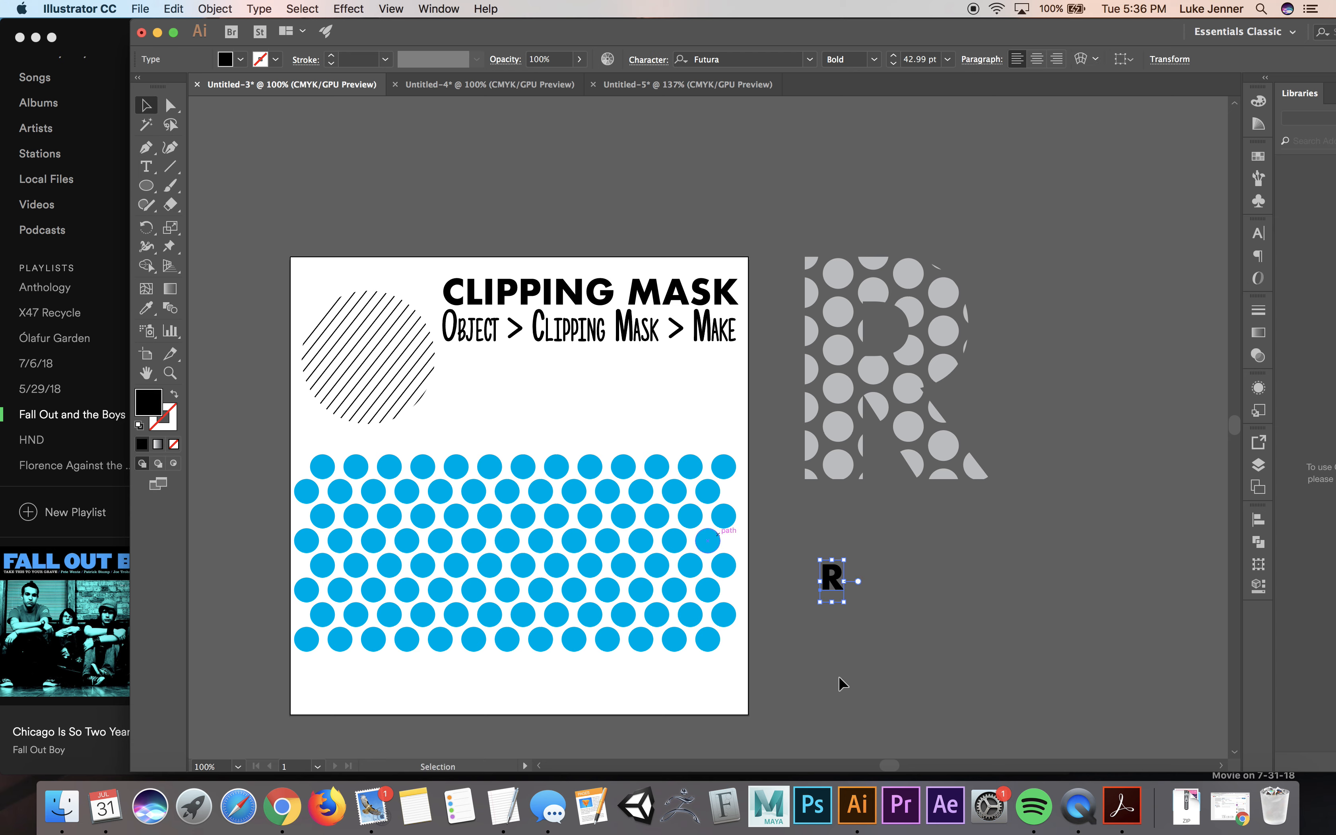
# Enlarge the letter R to about 231 pt and convert it to outlines
pyautogui.moveTo(843, 559); pyautogui.dragTo(834, 610)
pyautogui.rightClick(833, 609)
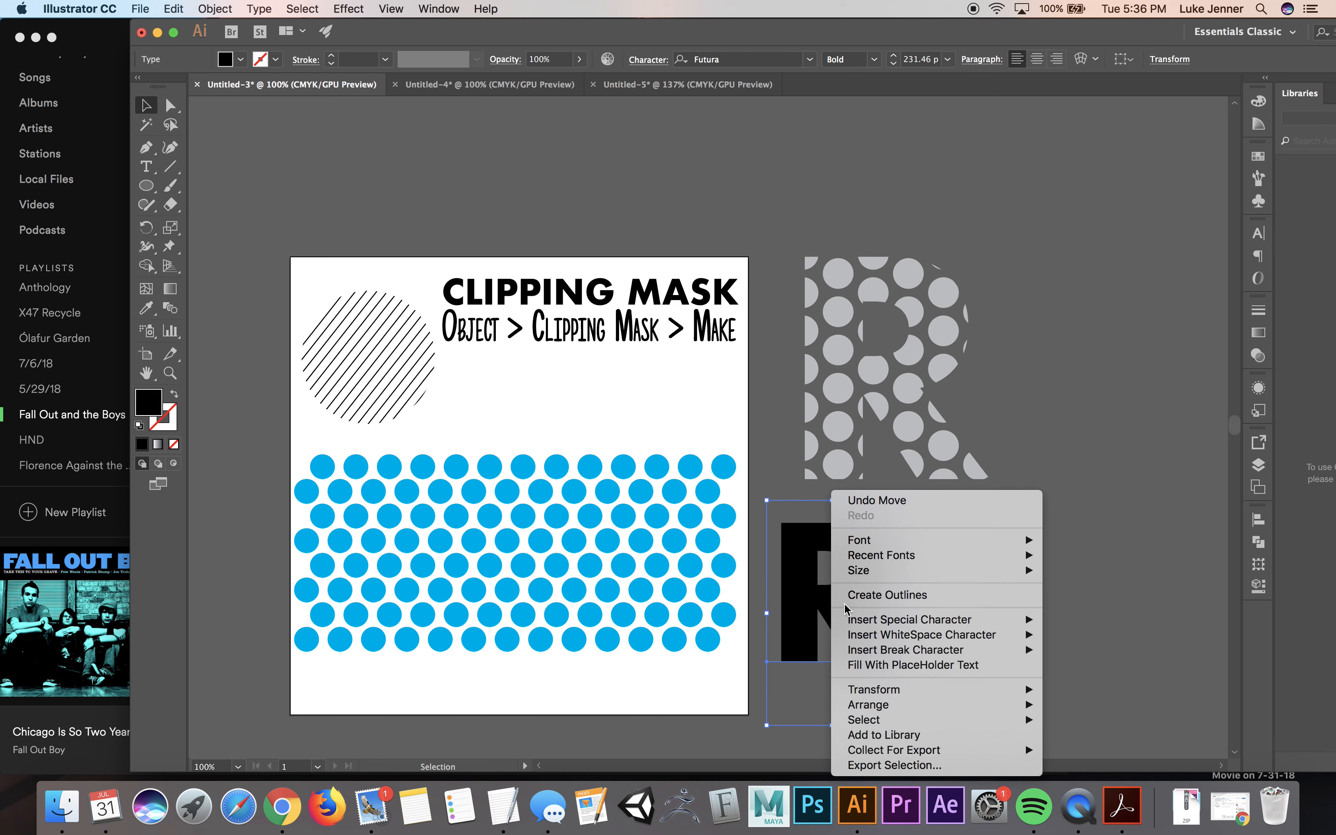
pyautogui.click(869, 598)
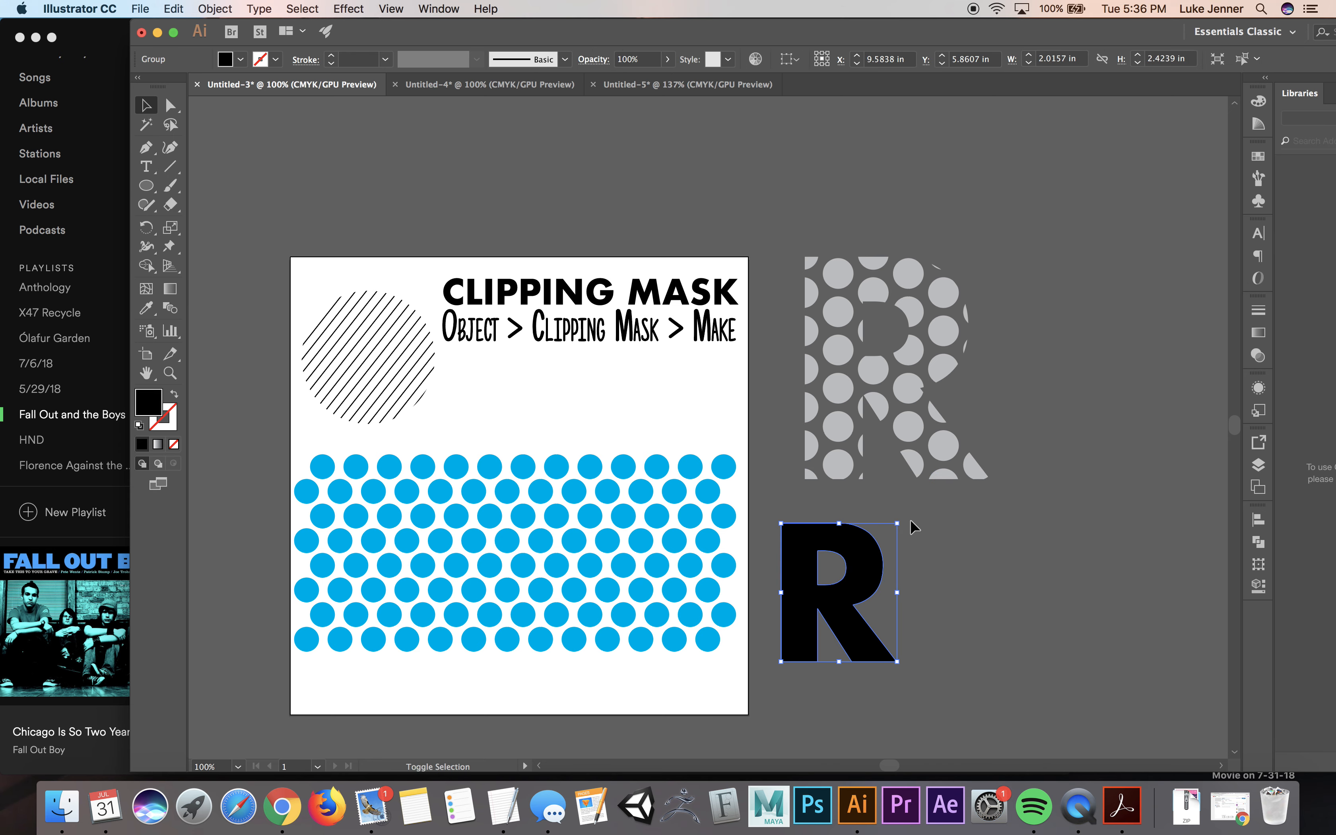
# Rotate the outlined R 90° clockwise, place it over the blue dots and enlarge it to about 4.23 by 3.52 in
pyautogui.moveTo(906, 519); pyautogui.dragTo(933, 663)
pyautogui.moveTo(826, 594); pyautogui.dragTo(486, 565)
pyautogui.moveTo(607, 568); pyautogui.dragTo(597, 567)
# Clip the blue dot pattern to the R shape with a clipping mask and rotate the result upright on the artboard
pyautogui.moveTo(291, 659); pyautogui.dragTo(751, 444)
pyautogui.click(222, 7)
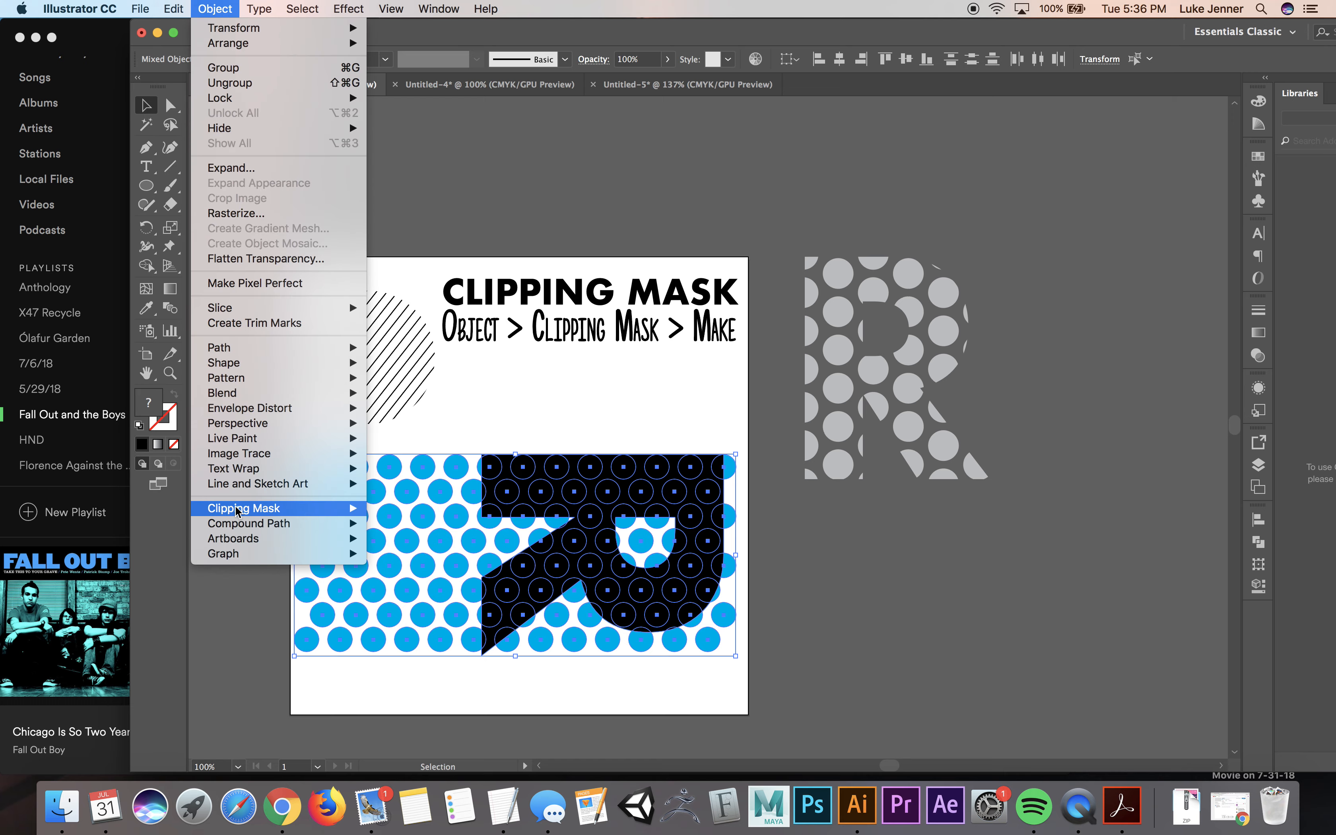
pyautogui.moveTo(238, 512)
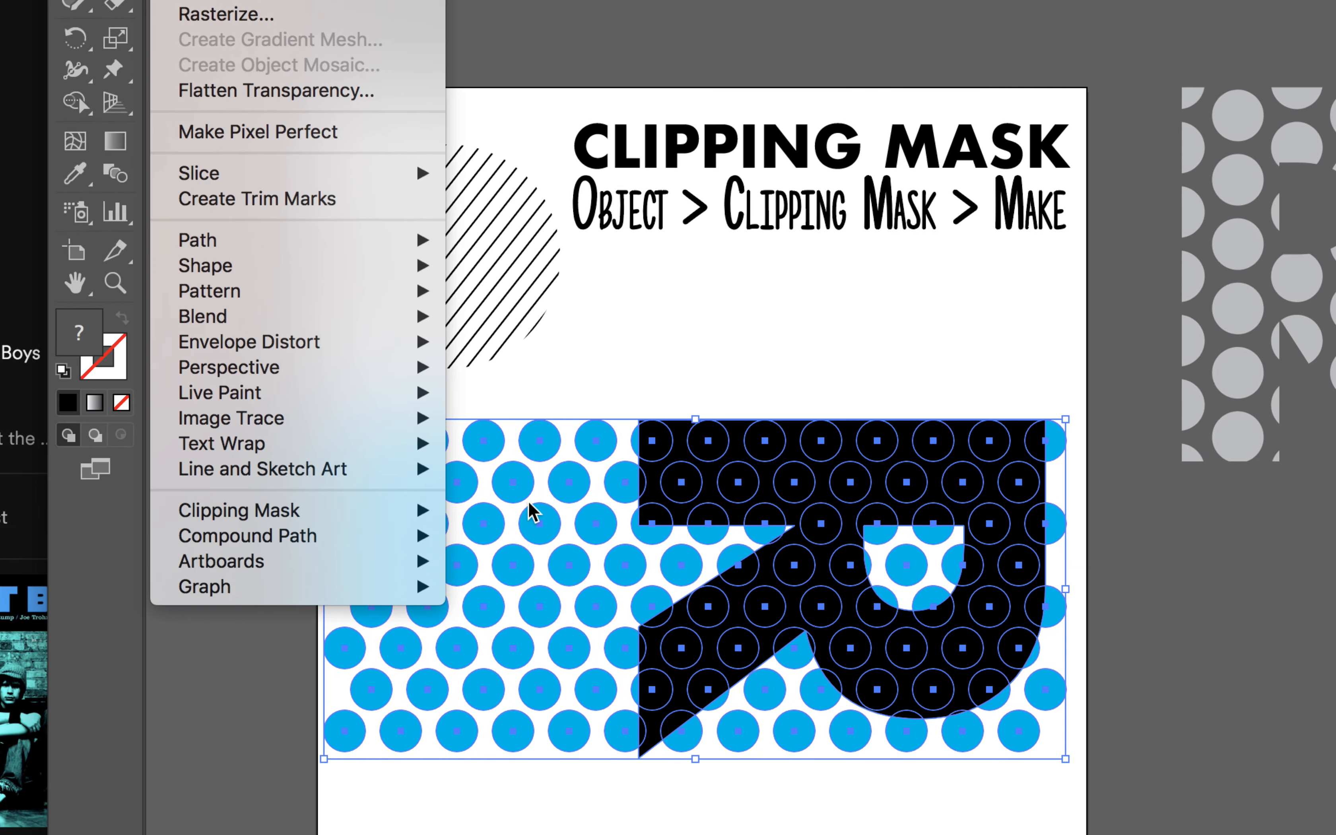
pyautogui.click(610, 511)
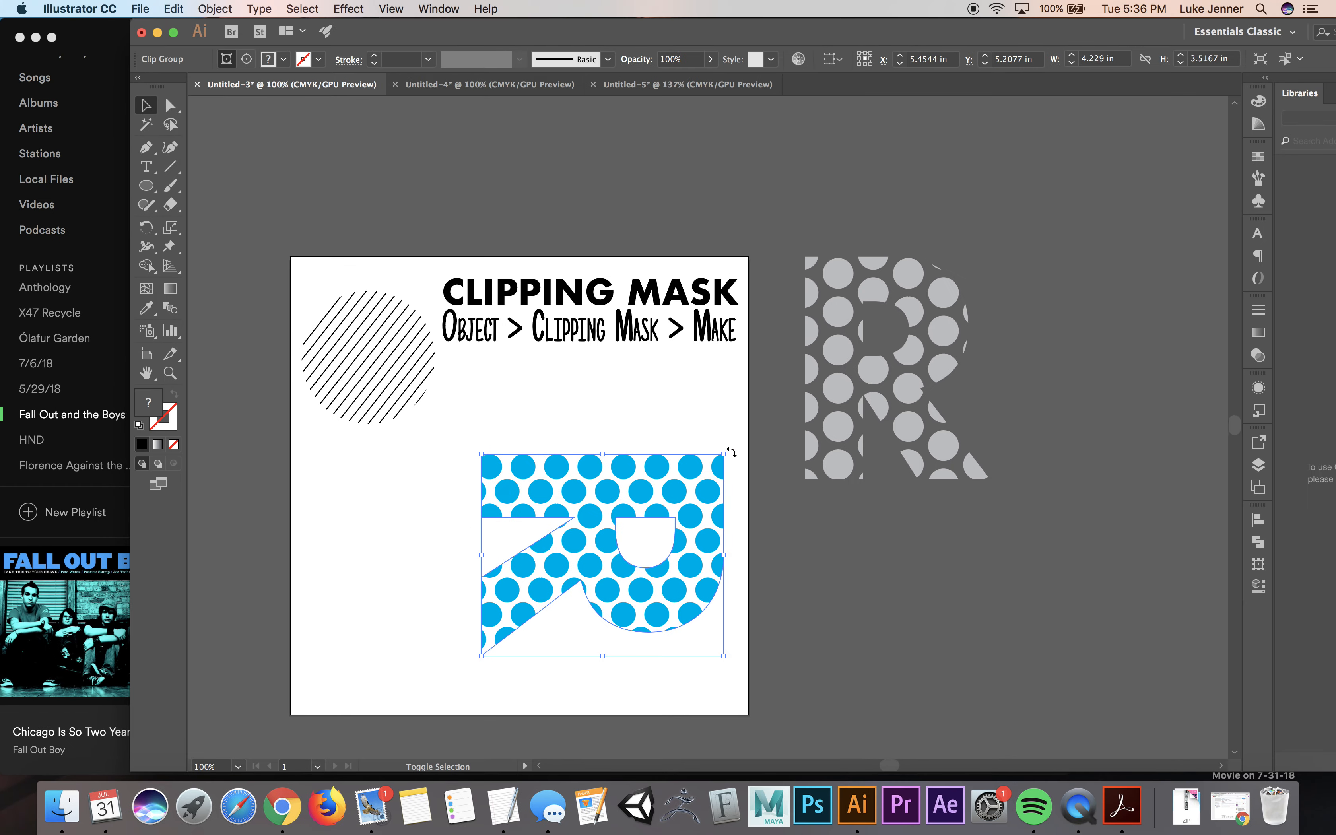
pyautogui.moveTo(731, 452); pyautogui.dragTo(454, 439)
pyautogui.moveTo(500, 484); pyautogui.dragTo(526, 494)
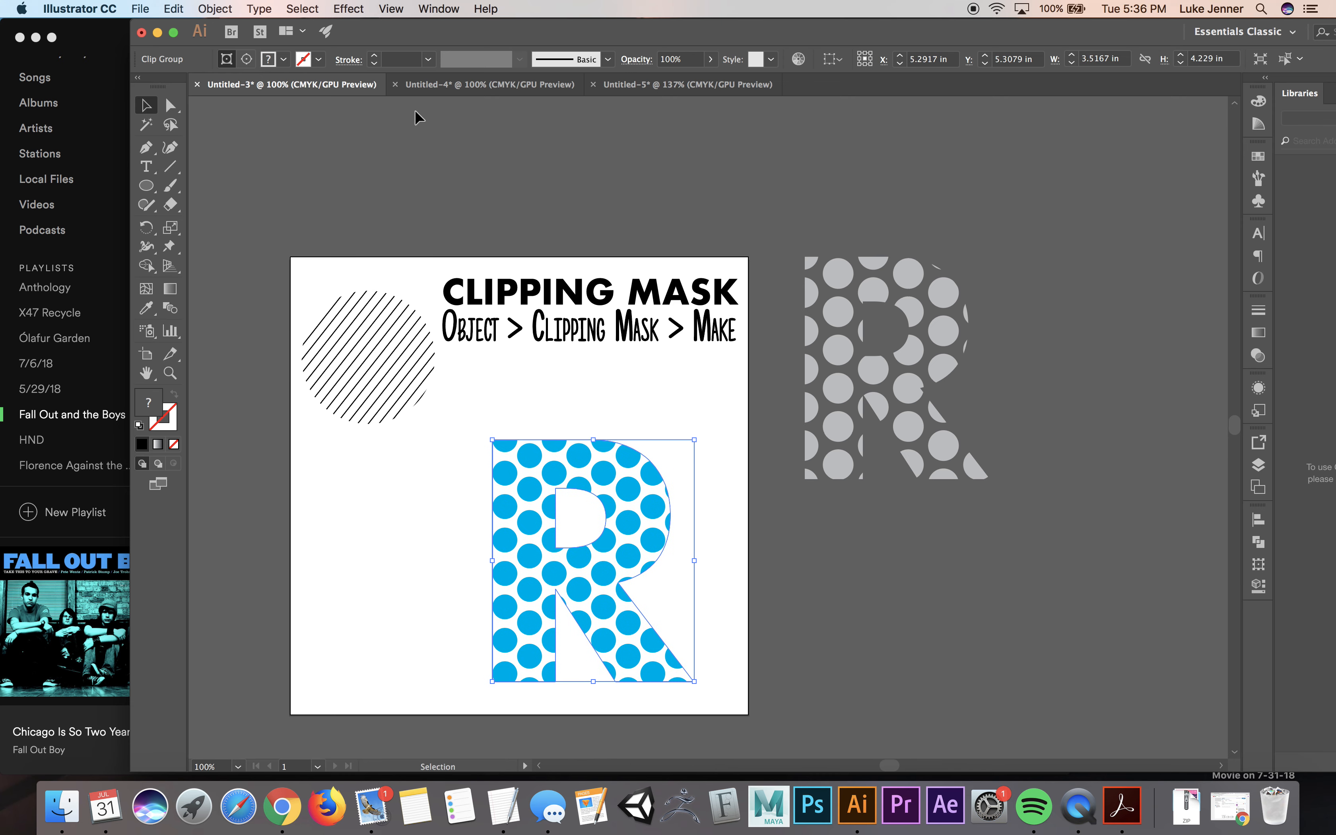
# In the Untitled-4 document, draw a black 8 by 8 in rectangle over the lettering that exactly covers the artboard
pyautogui.click(434, 83)
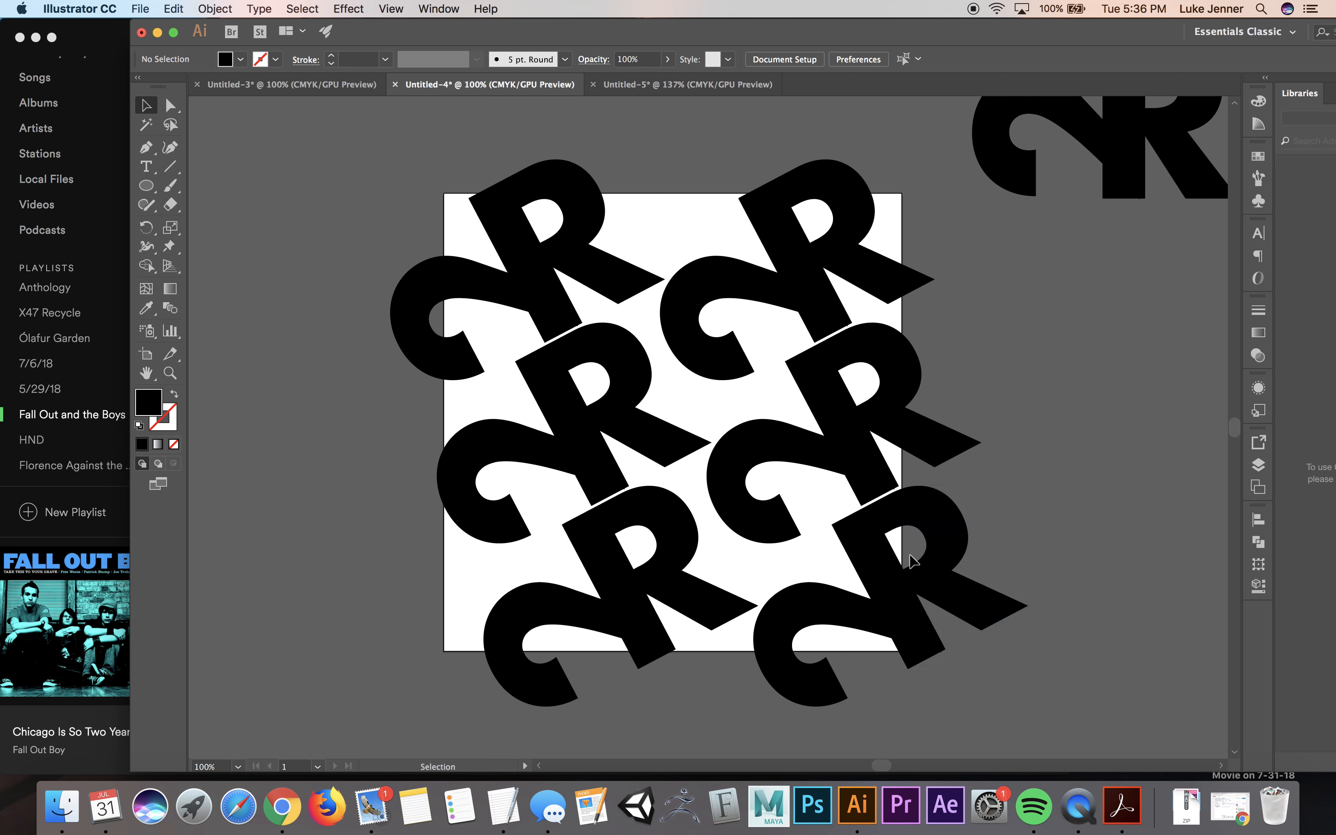
pyautogui.press('m')
pyautogui.moveTo(443, 194); pyautogui.dragTo(895, 652)
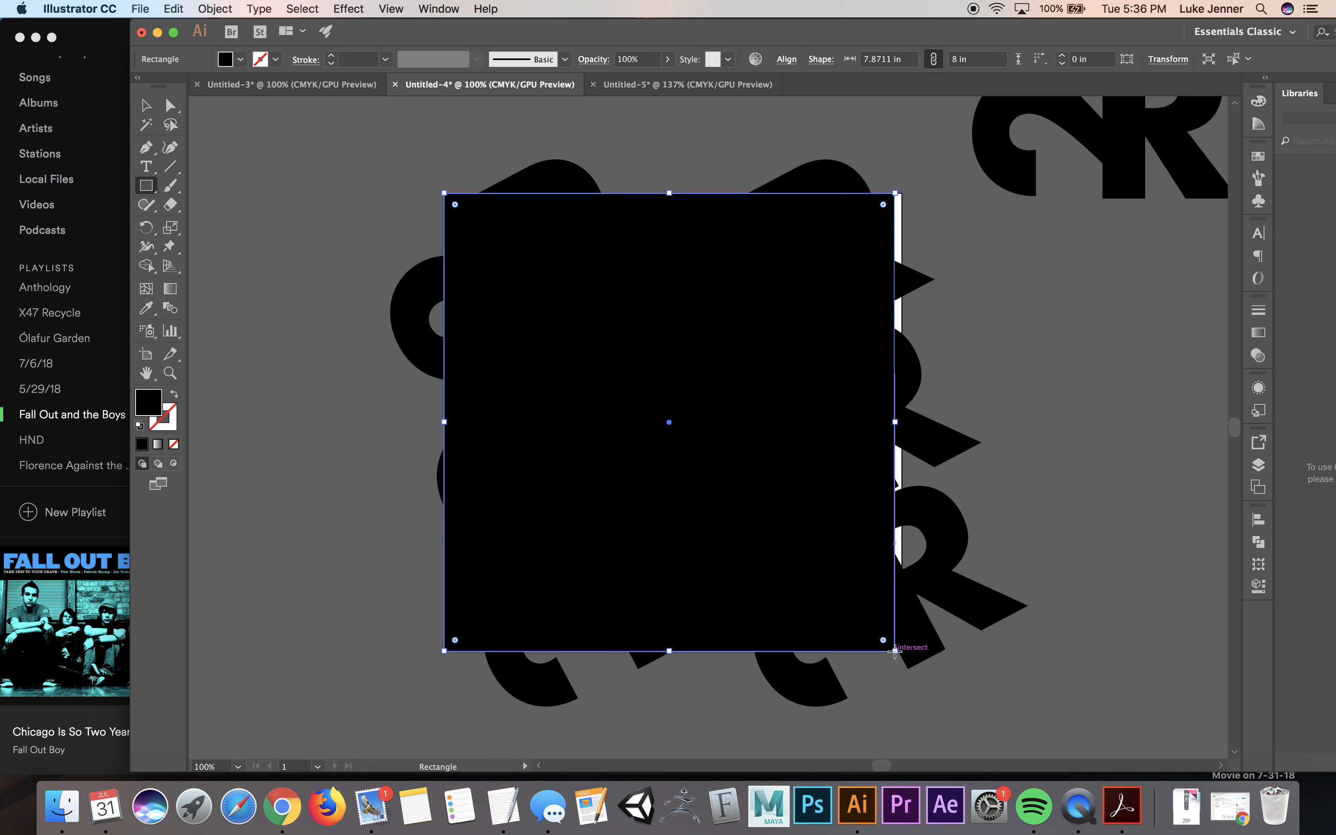
pyautogui.press('v')
pyautogui.moveTo(895, 421); pyautogui.dragTo(901, 422)
# Select the rectangle with the repeated lettering beneath it, make a clipping mask and deselect the result
pyautogui.moveTo(923, 185); pyautogui.dragTo(422, 709)
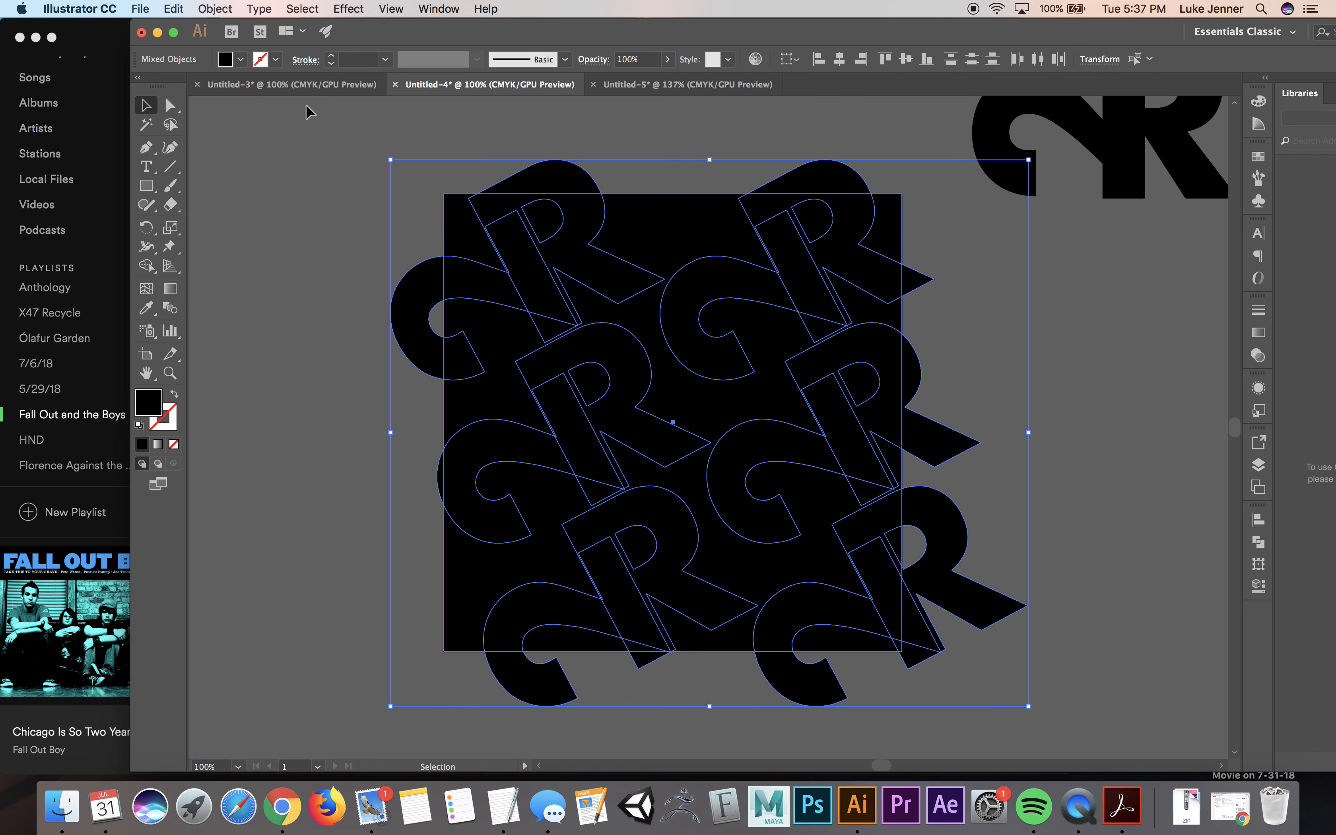
pyautogui.click(215, 7)
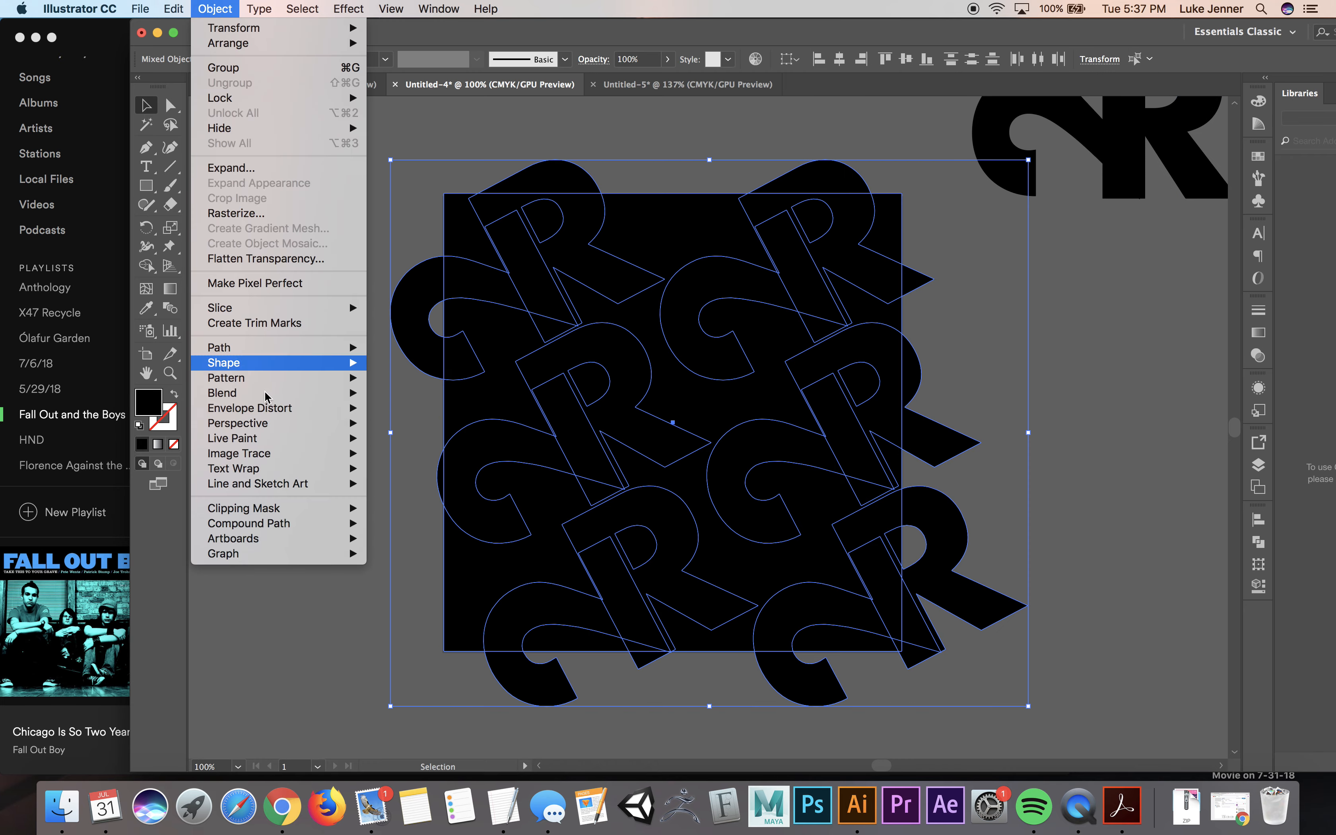
pyautogui.moveTo(342, 508)
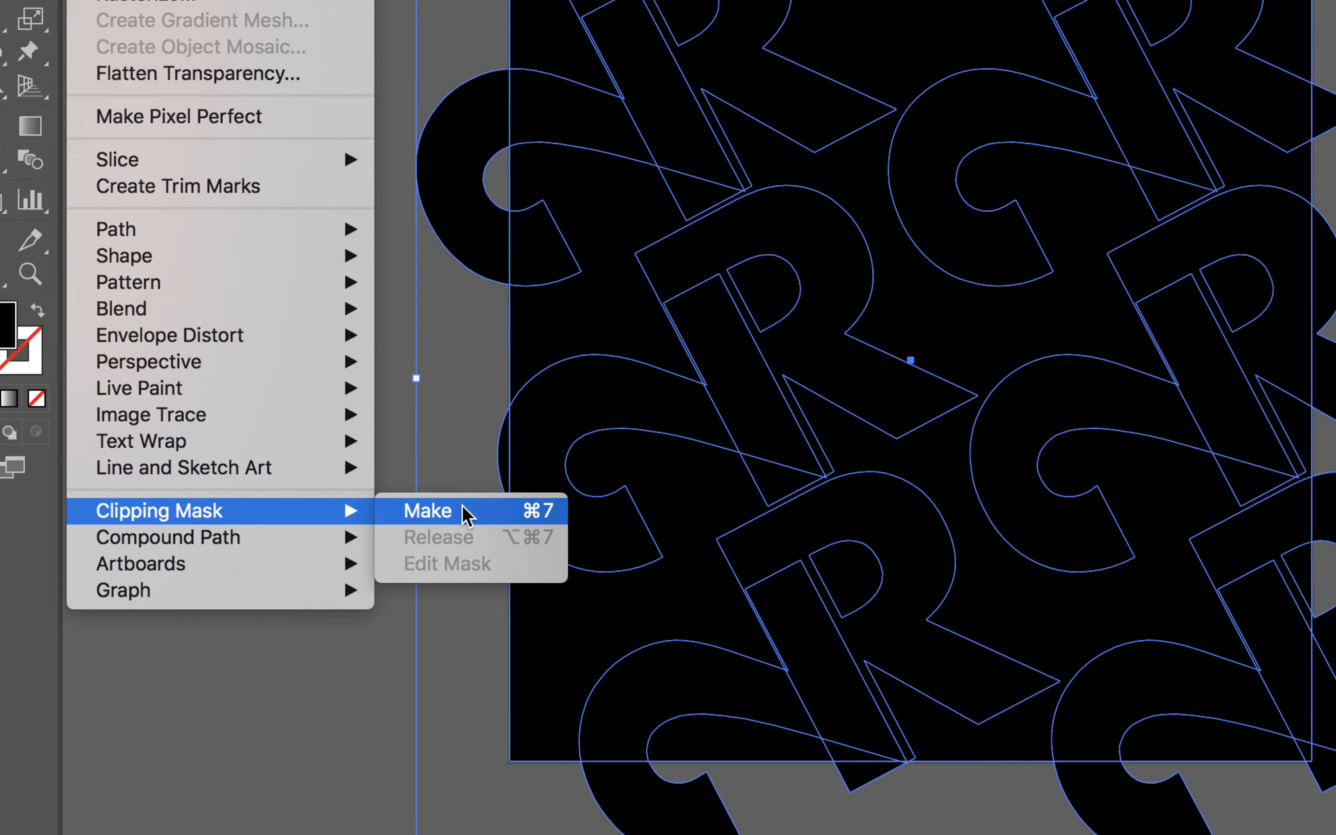
pyautogui.click(463, 506)
pyautogui.click(315, 263)
# Move the clipped lettering pattern partly off the artboard and undo the move
pyautogui.moveTo(521, 365); pyautogui.dragTo(405, 323)
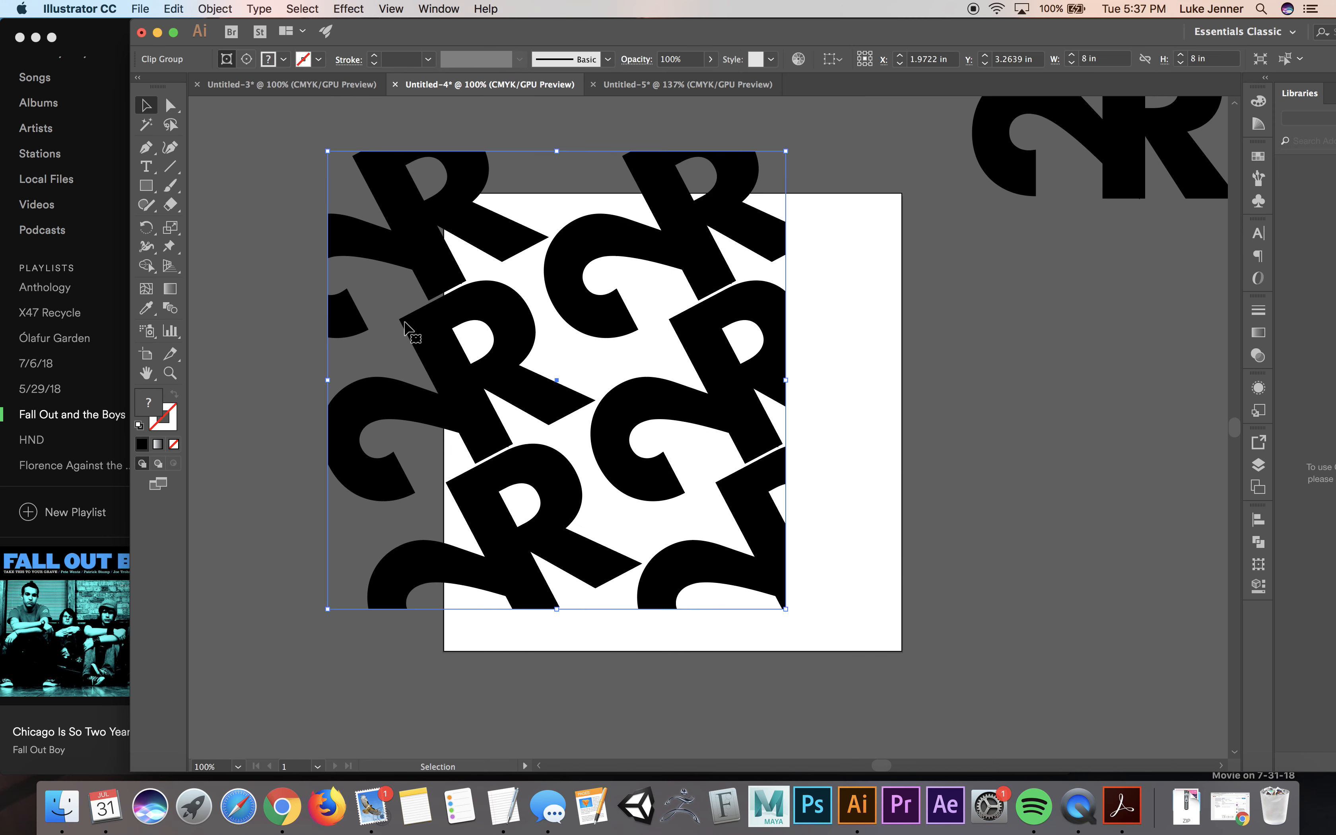
pyautogui.press('super+z')
pyautogui.click(298, 351)
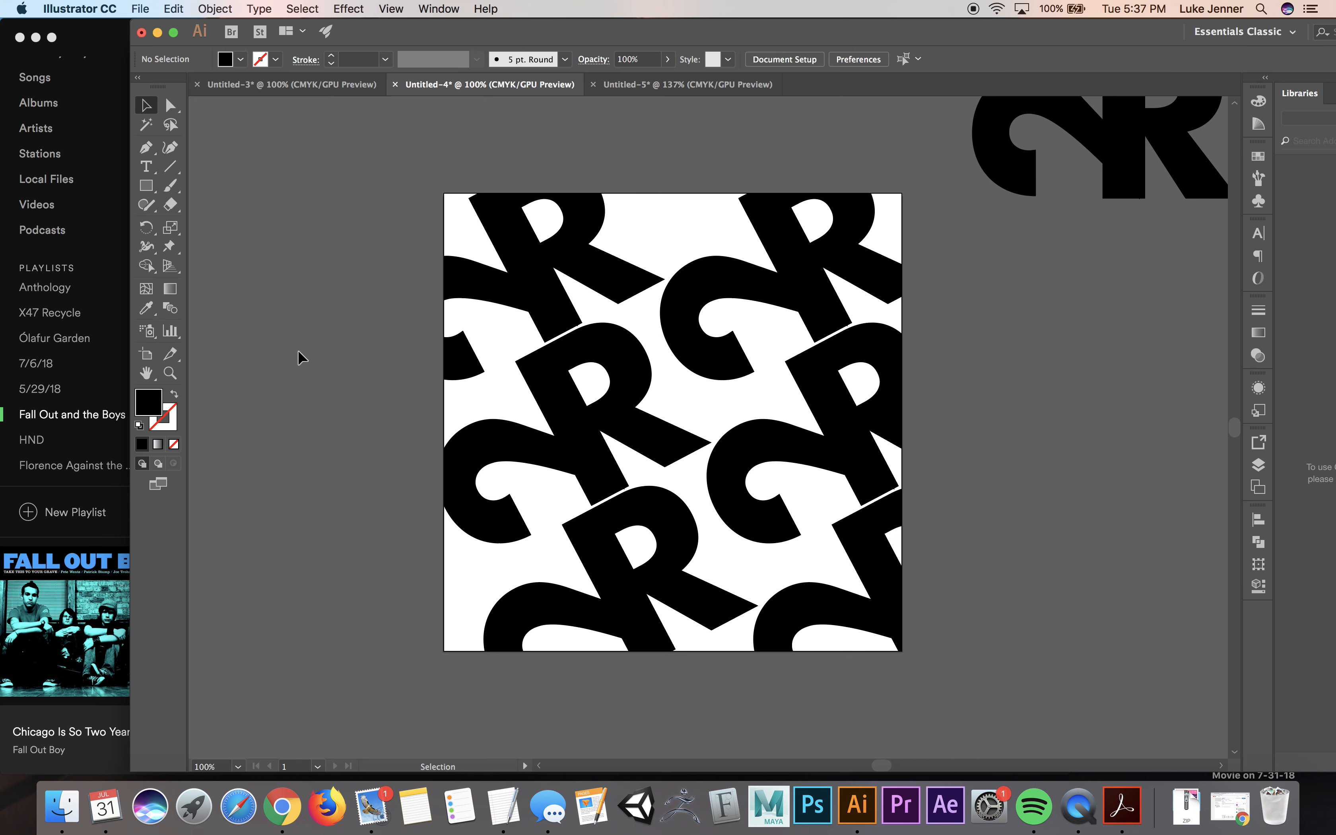
# Release the clipping mask on the lettering pattern and delete the leftover unfilled rectangle around the artboard
pyautogui.click(542, 341)
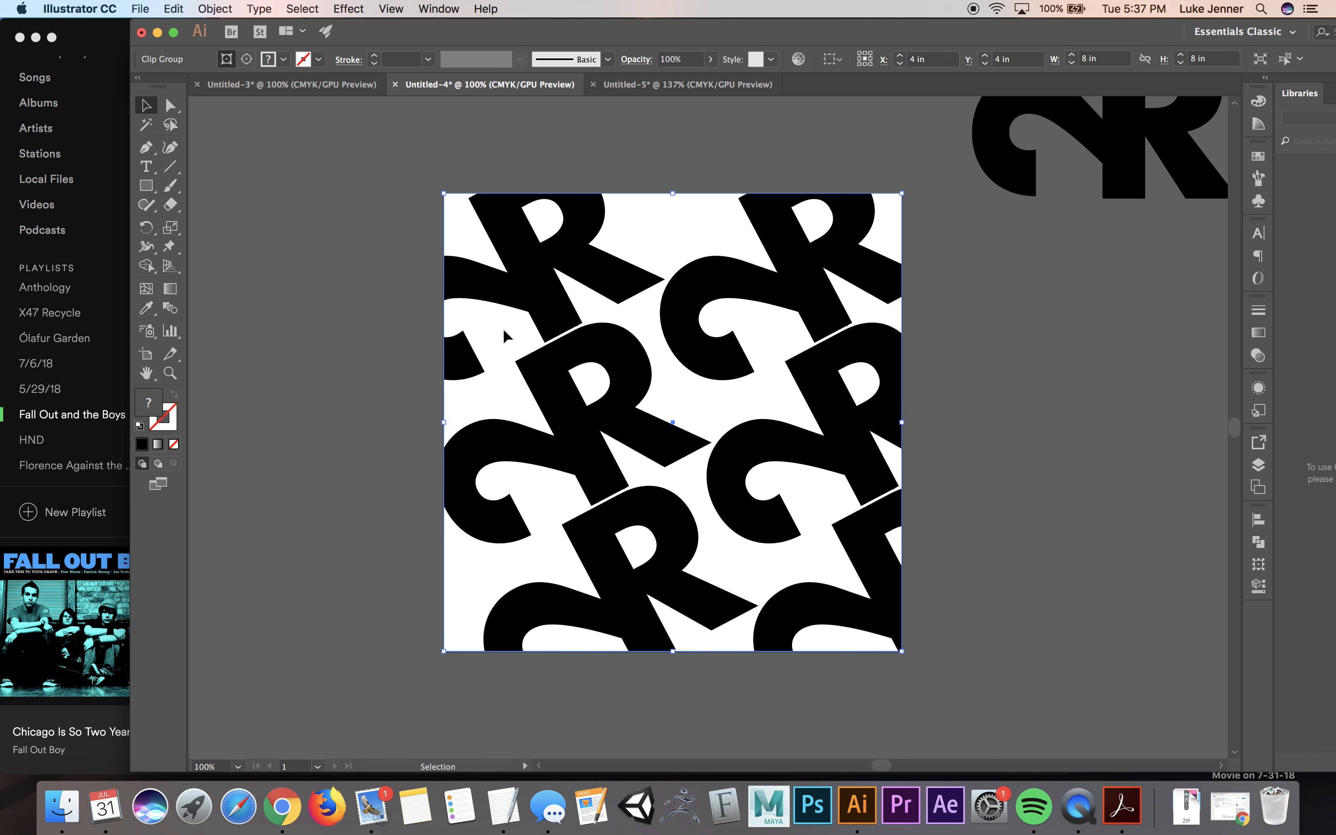
pyautogui.click(217, 7)
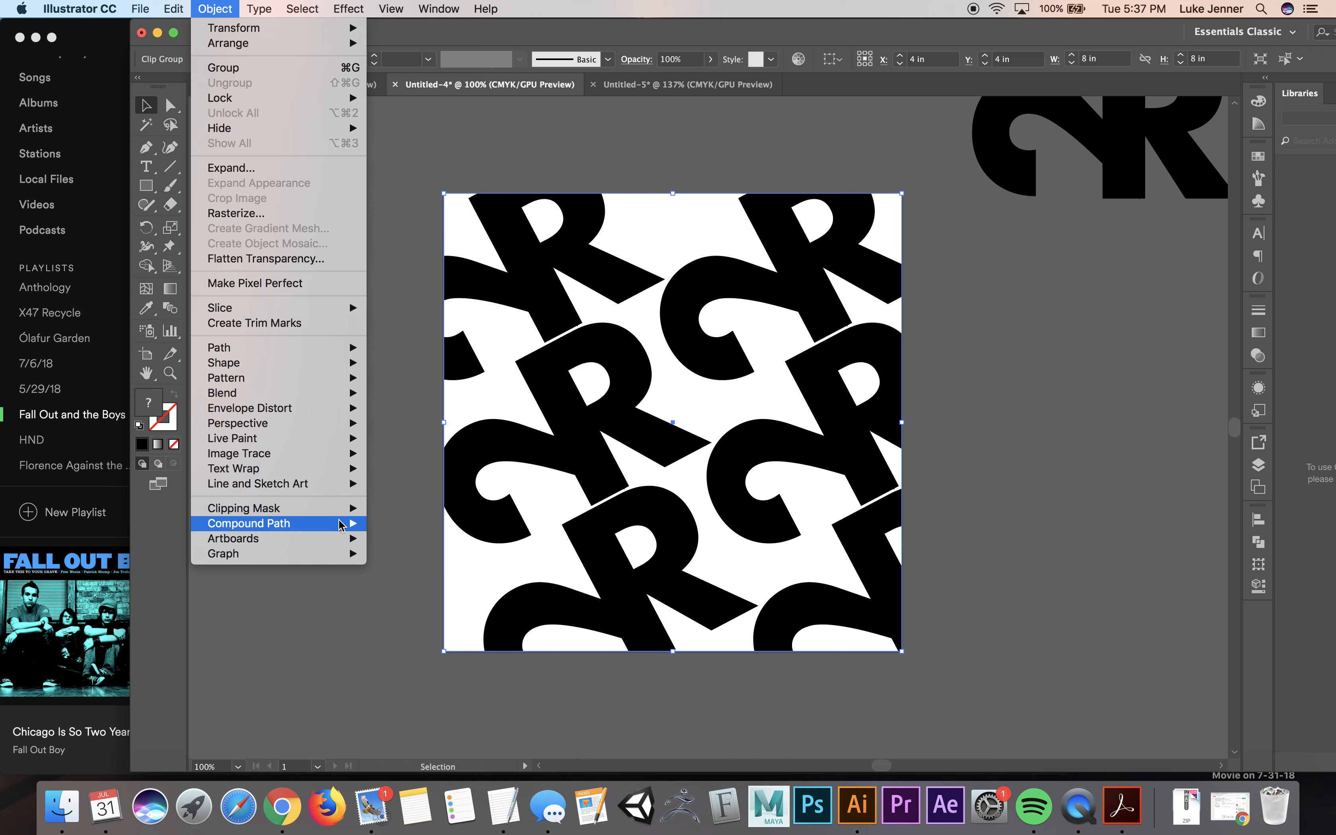
pyautogui.moveTo(338, 509)
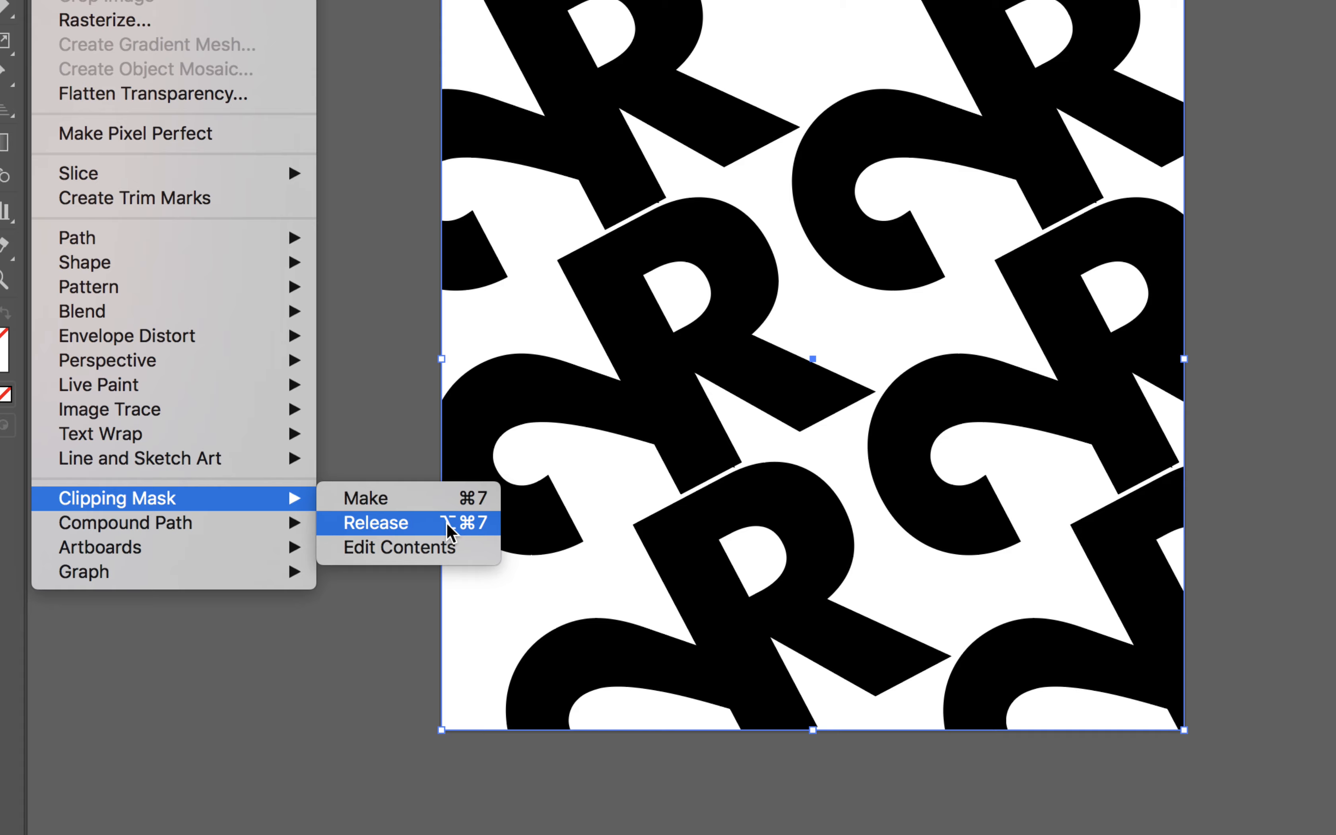
pyautogui.click(448, 528)
pyautogui.click(319, 493)
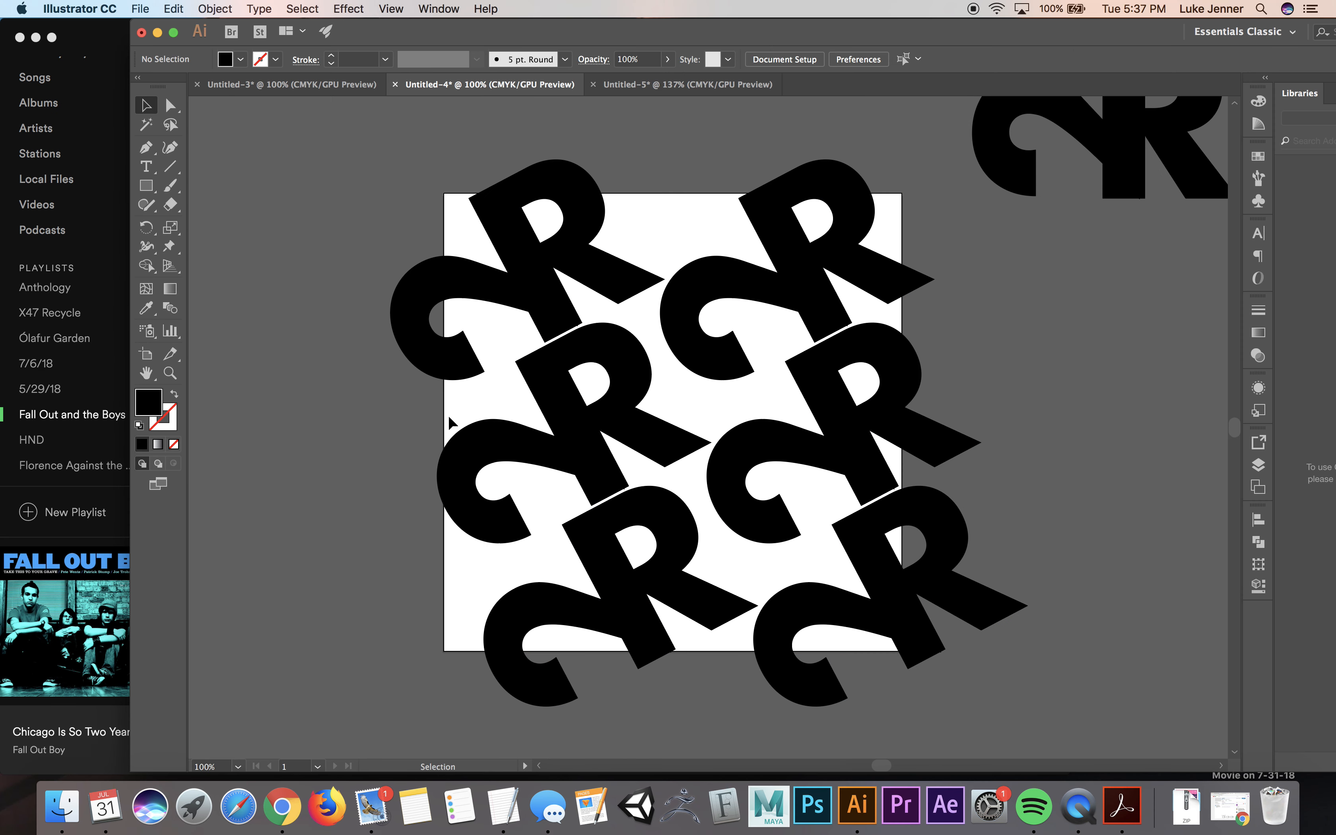
pyautogui.click(443, 415)
pyautogui.press('Delete')
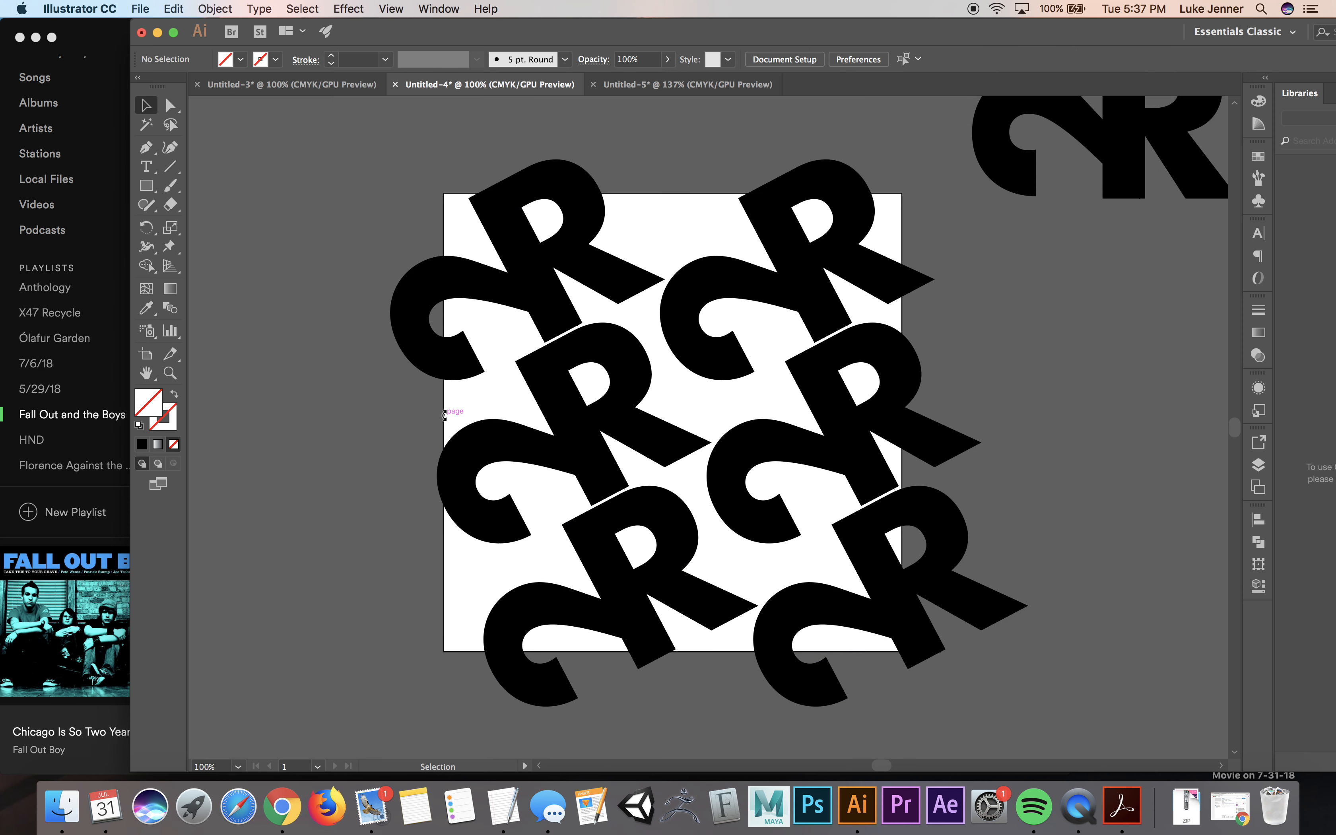
# Place IMG_2627.JPG from the Desktop into the Untitled-5 document, enlarge it to about 5.86 by 7.35 in and center it on the artboard
pyautogui.click(641, 84)
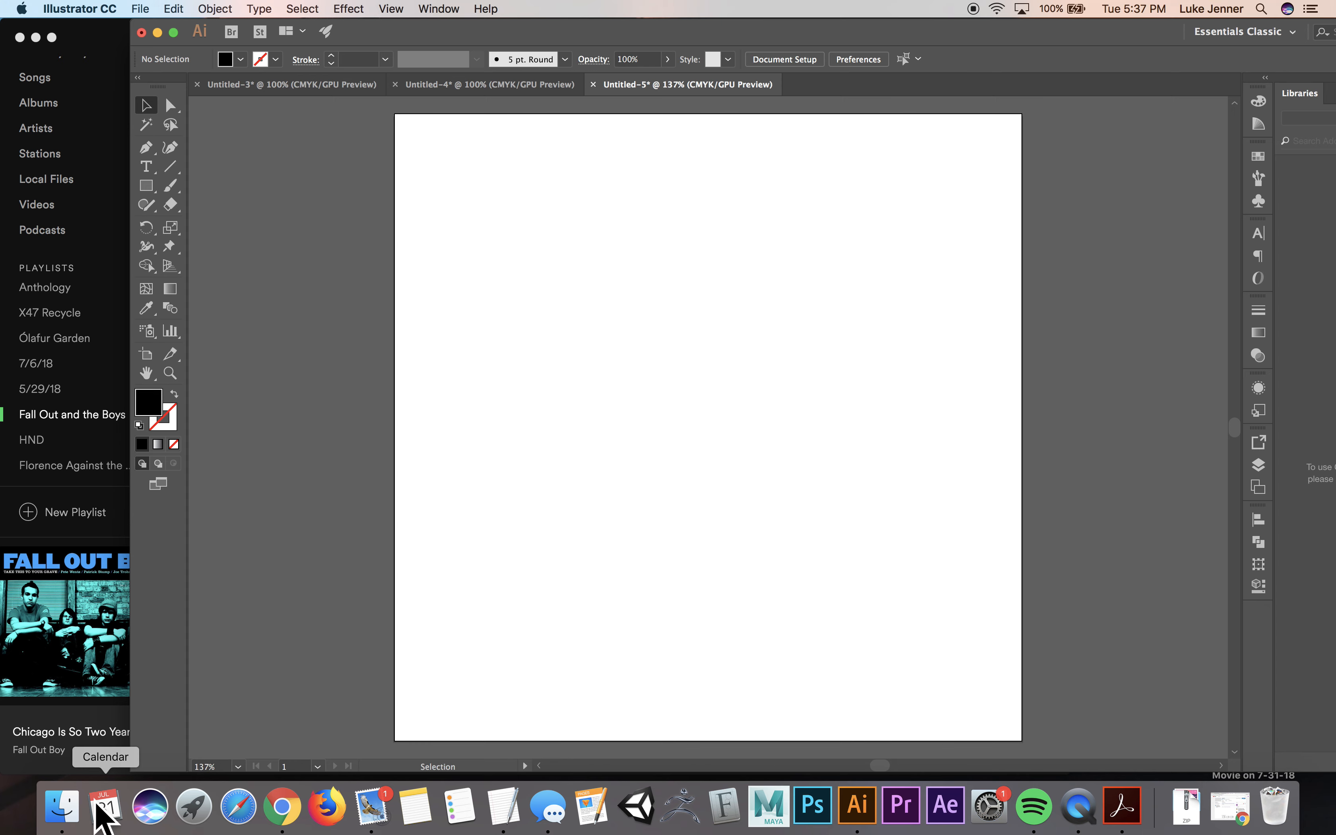
pyautogui.click(62, 805)
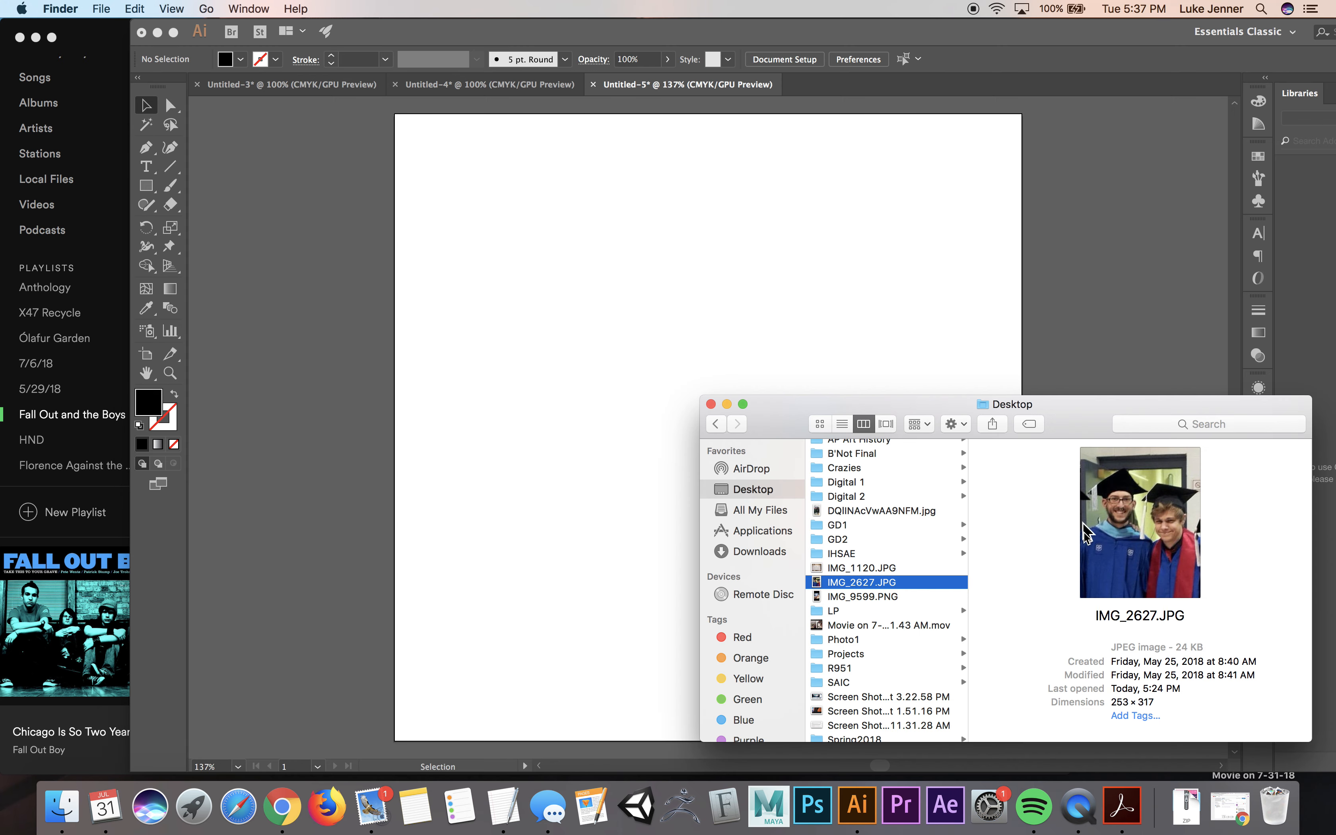
pyautogui.moveTo(849, 586); pyautogui.dragTo(604, 410)
pyautogui.click(584, 341)
pyautogui.moveTo(584, 341); pyautogui.dragTo(548, 246)
pyautogui.moveTo(708, 484); pyautogui.dragTo(1027, 721)
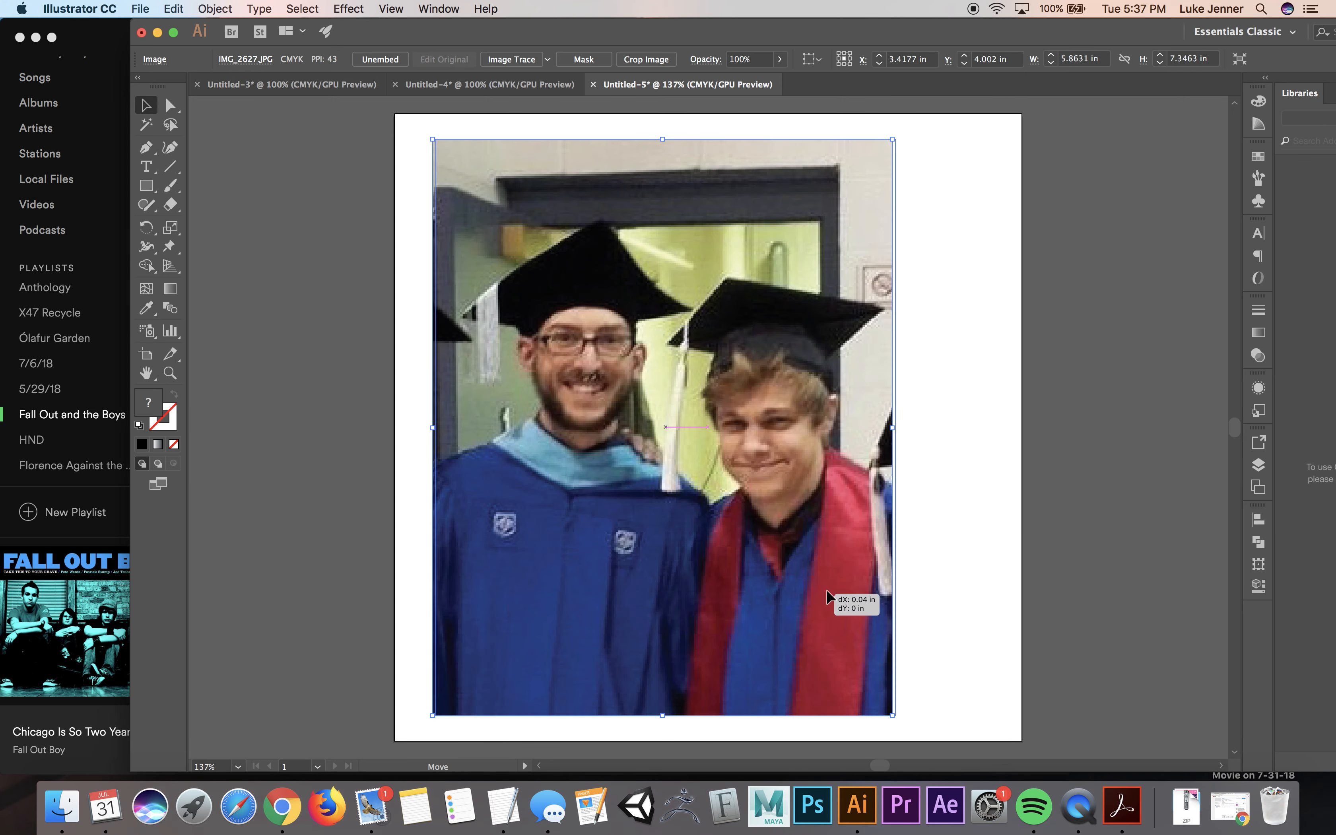
pyautogui.moveTo(839, 603); pyautogui.dragTo(890, 598)
pyautogui.click(445, 450)
# Add the text "ART" beside the photo and set its font to Futura Bold
pyautogui.press('t')
pyautogui.click(304, 385)
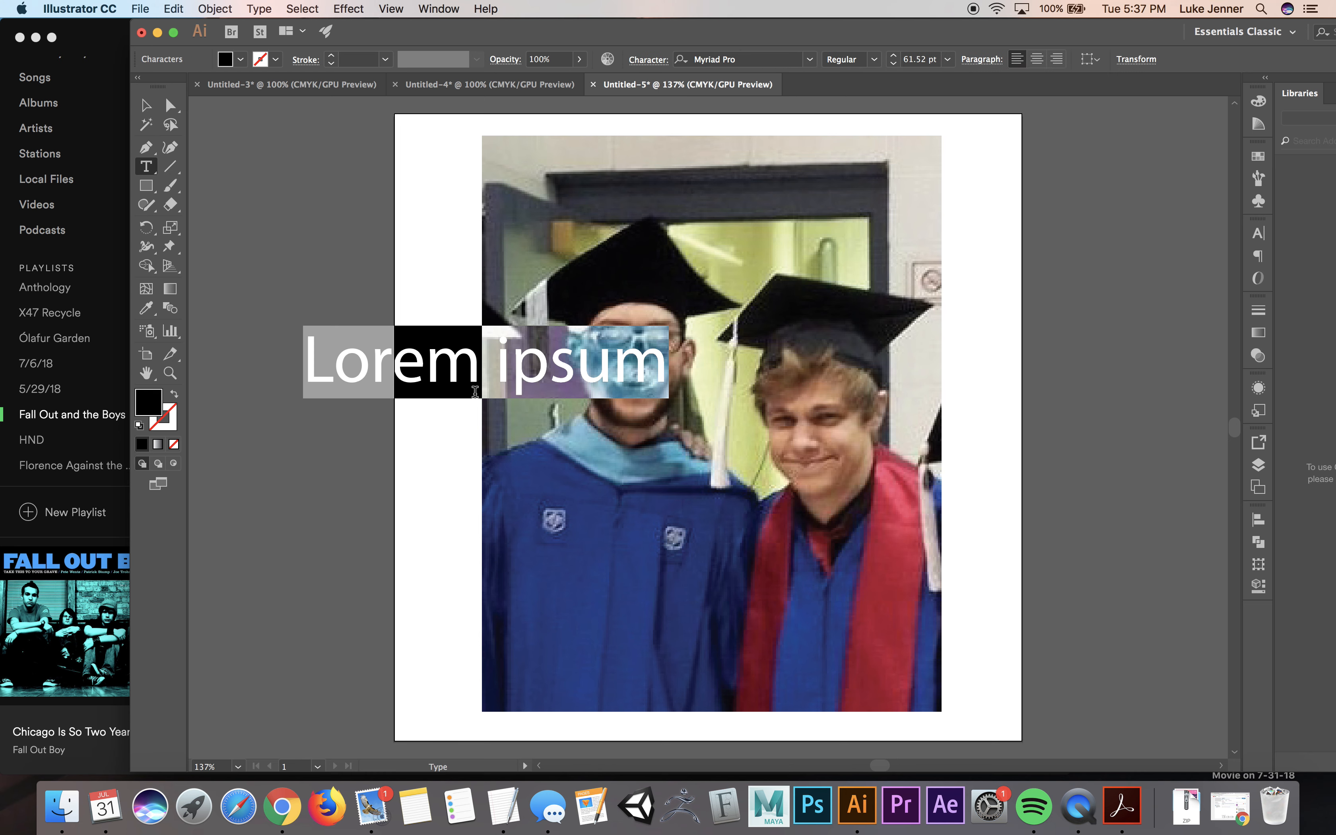
pyautogui.write('ART')
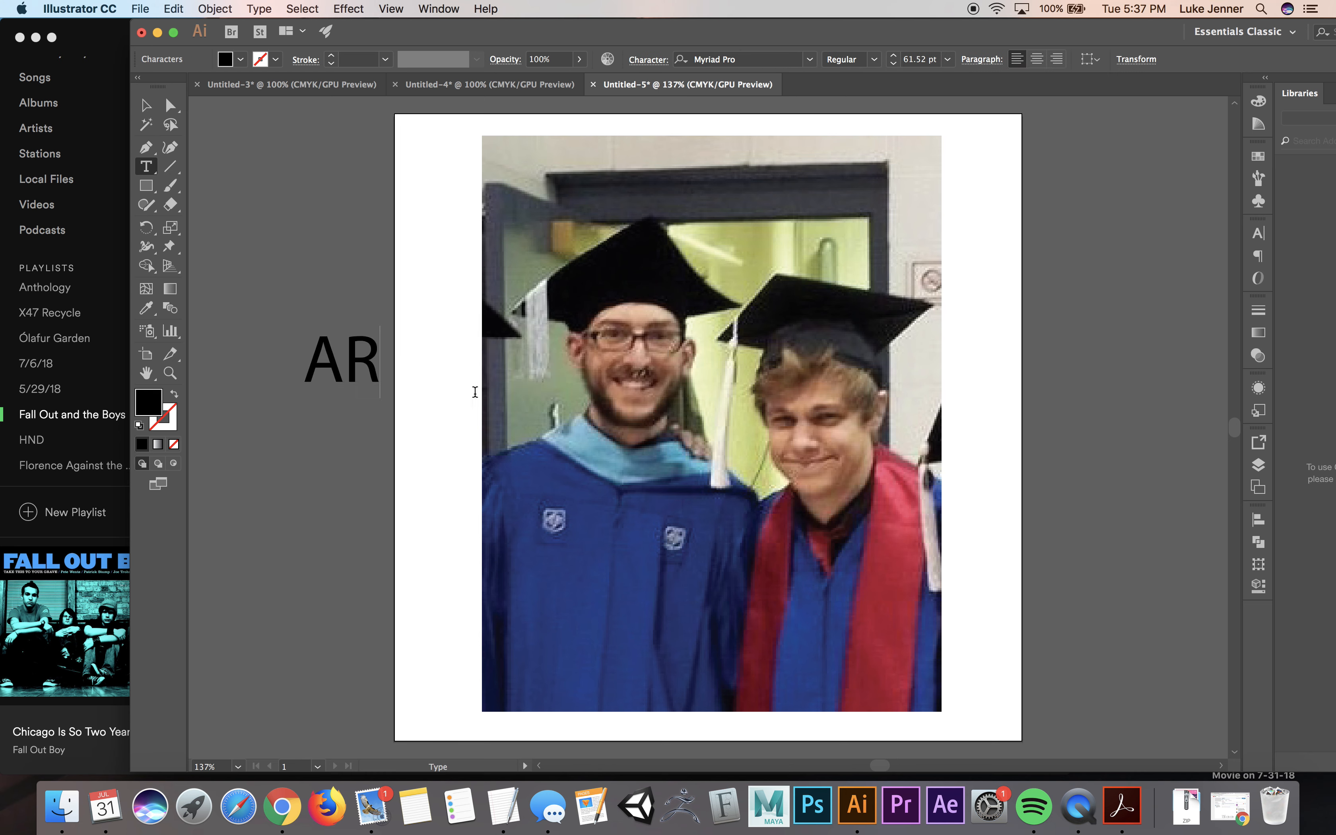
pyautogui.press('Escape')
pyautogui.click(743, 55)
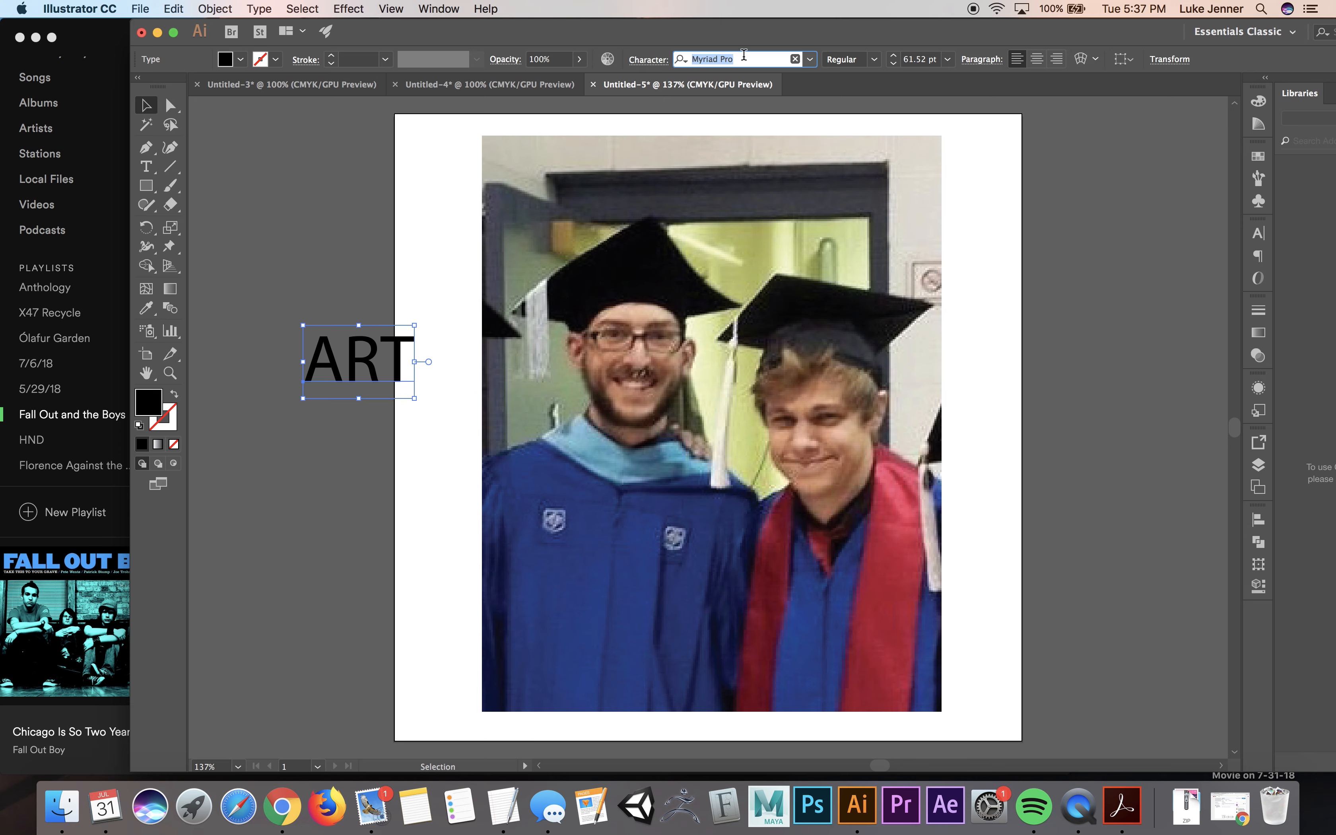
pyautogui.write('F')
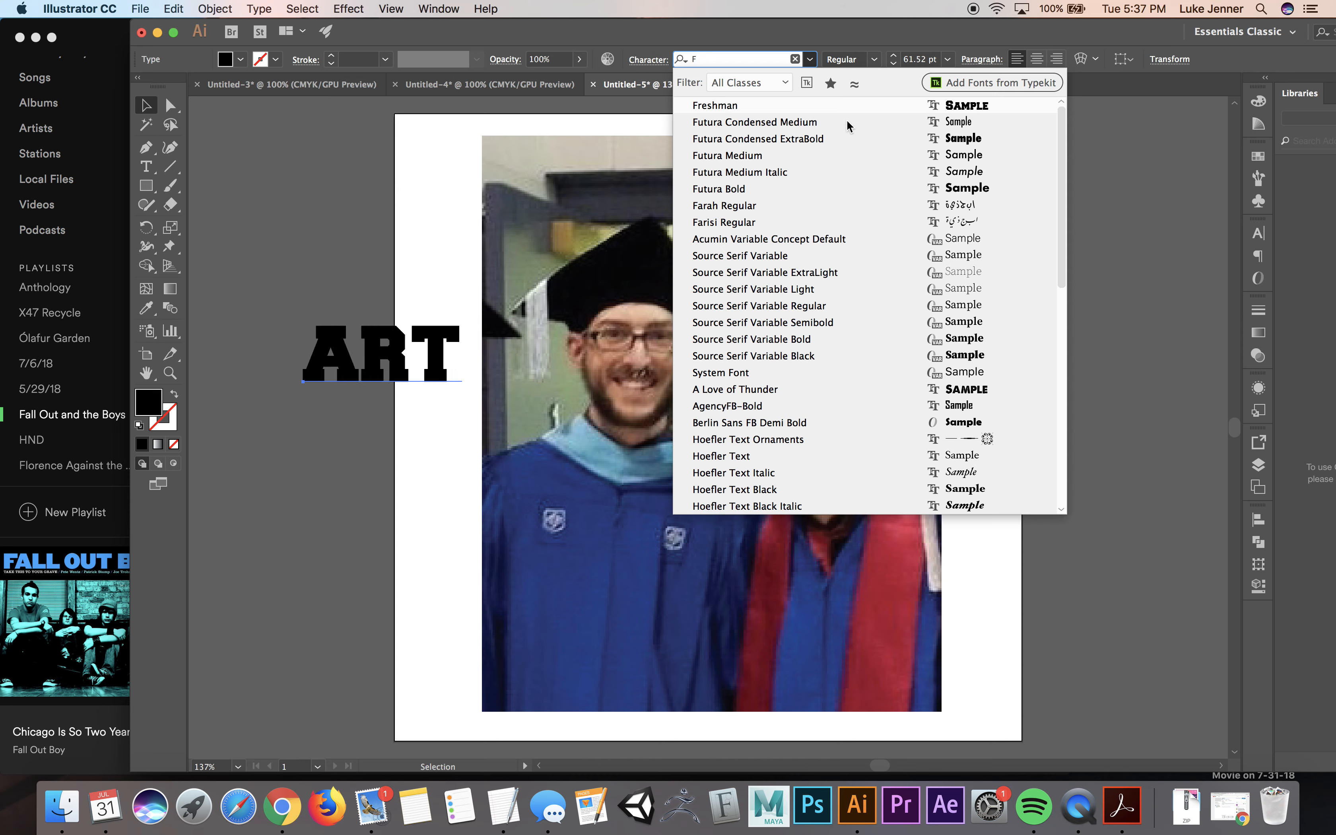
pyautogui.click(769, 188)
# Move the ART text over the two faces in the photo, enlarging it to about 194 pt and tilting it clockwise
pyautogui.moveTo(335, 378); pyautogui.dragTo(903, 358)
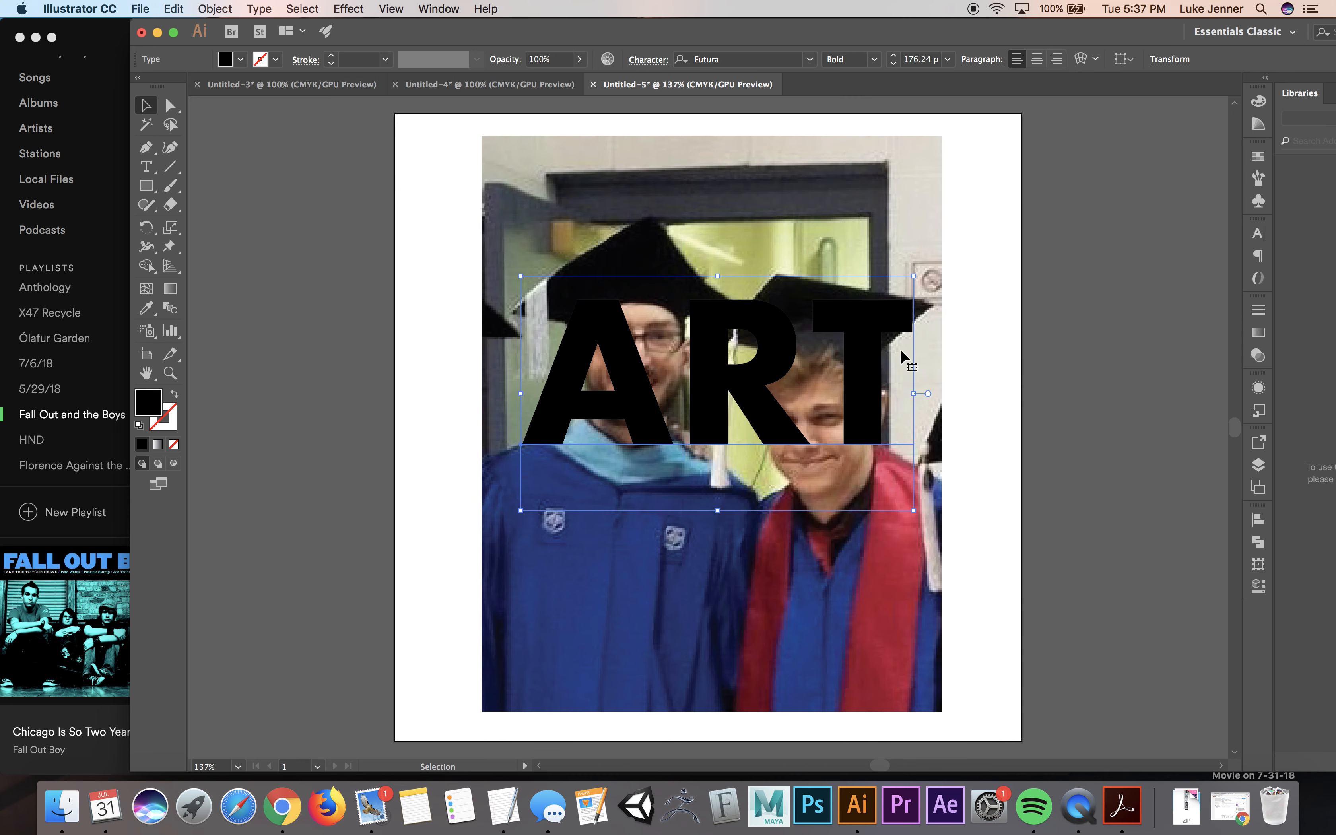
pyautogui.moveTo(922, 267); pyautogui.dragTo(918, 438)
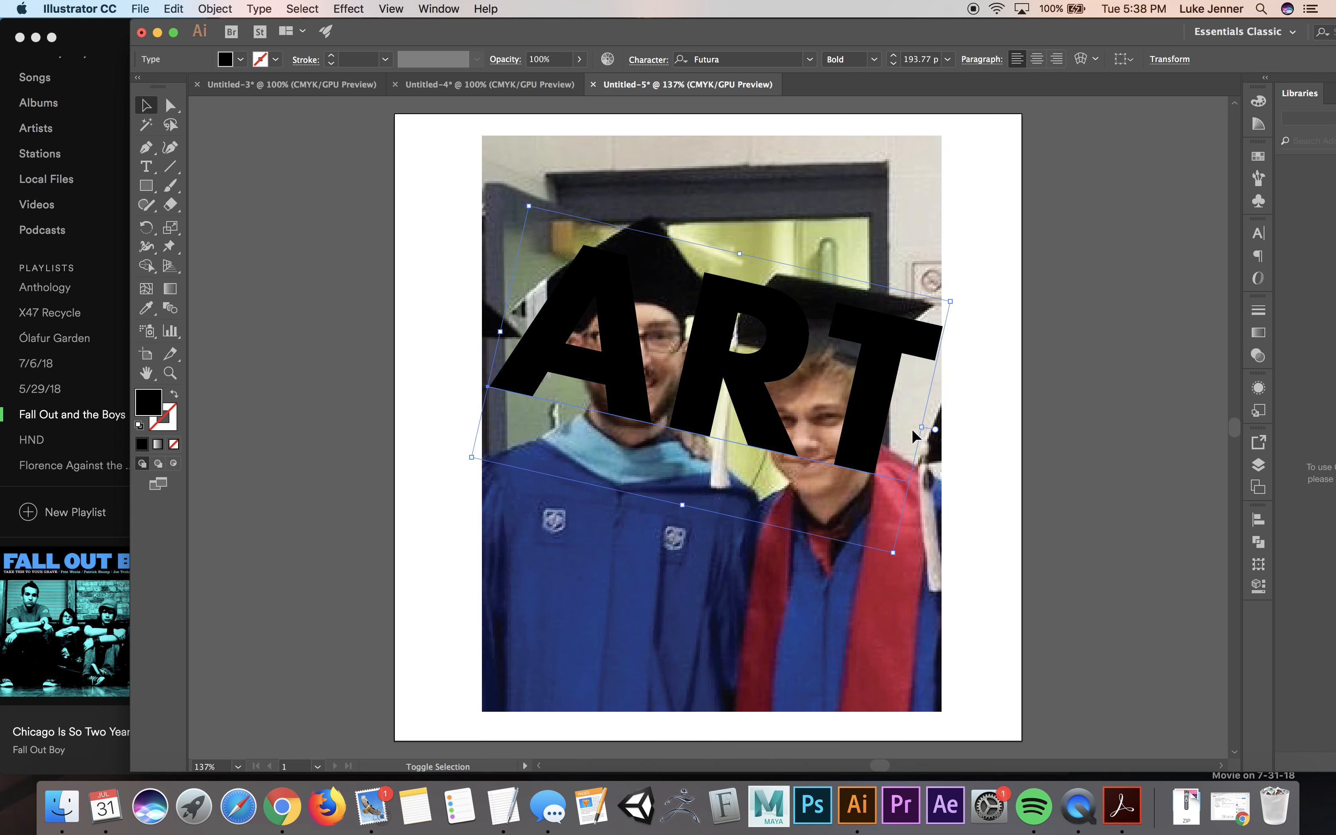
# Convert the tilted ART text to outlines and select the resulting letter group
pyautogui.rightClick(873, 413)
pyautogui.click(905, 519)
pyautogui.click(977, 421)
pyautogui.click(645, 375)
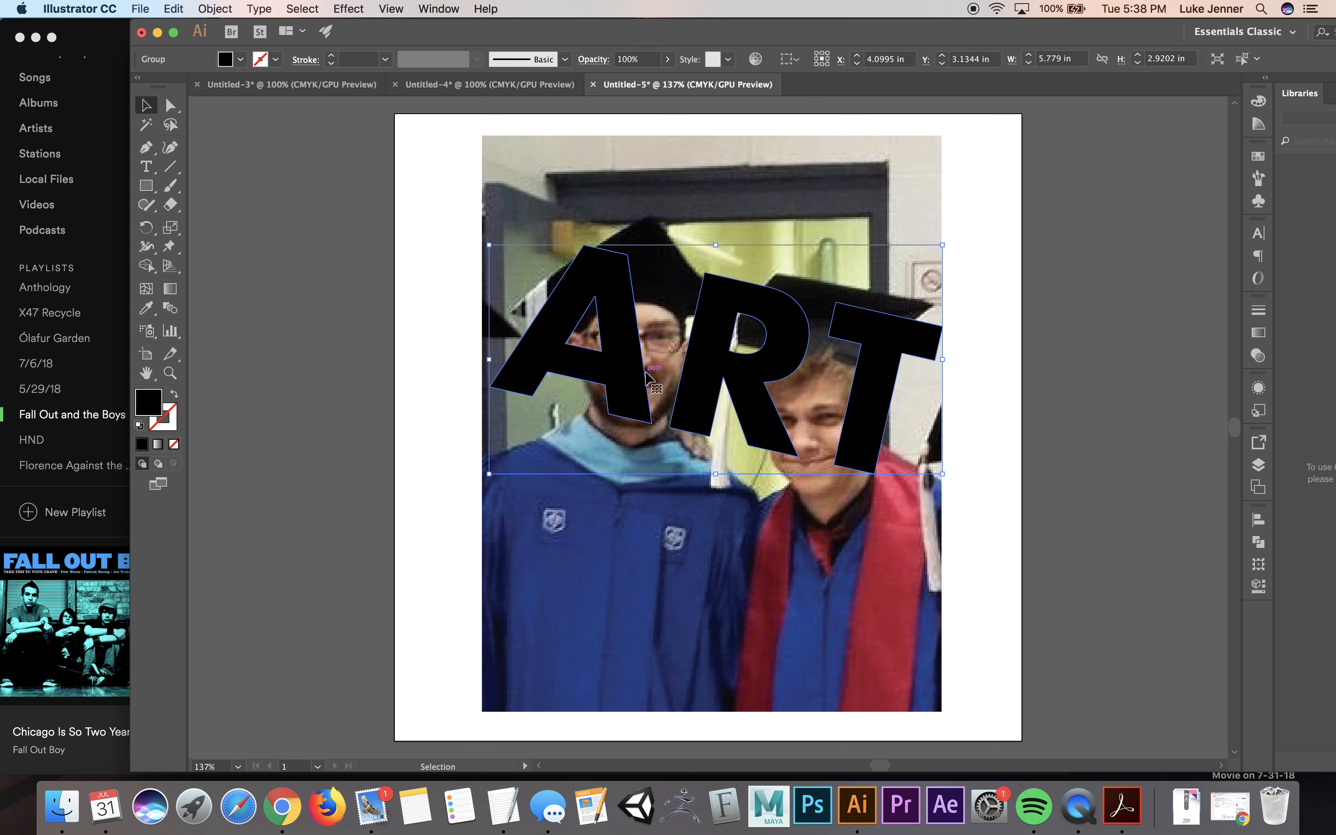
# Try to make a clipping mask from the grouped ART outlines and the photo, and undo it
pyautogui.moveTo(1046, 344); pyautogui.dragTo(695, 429)
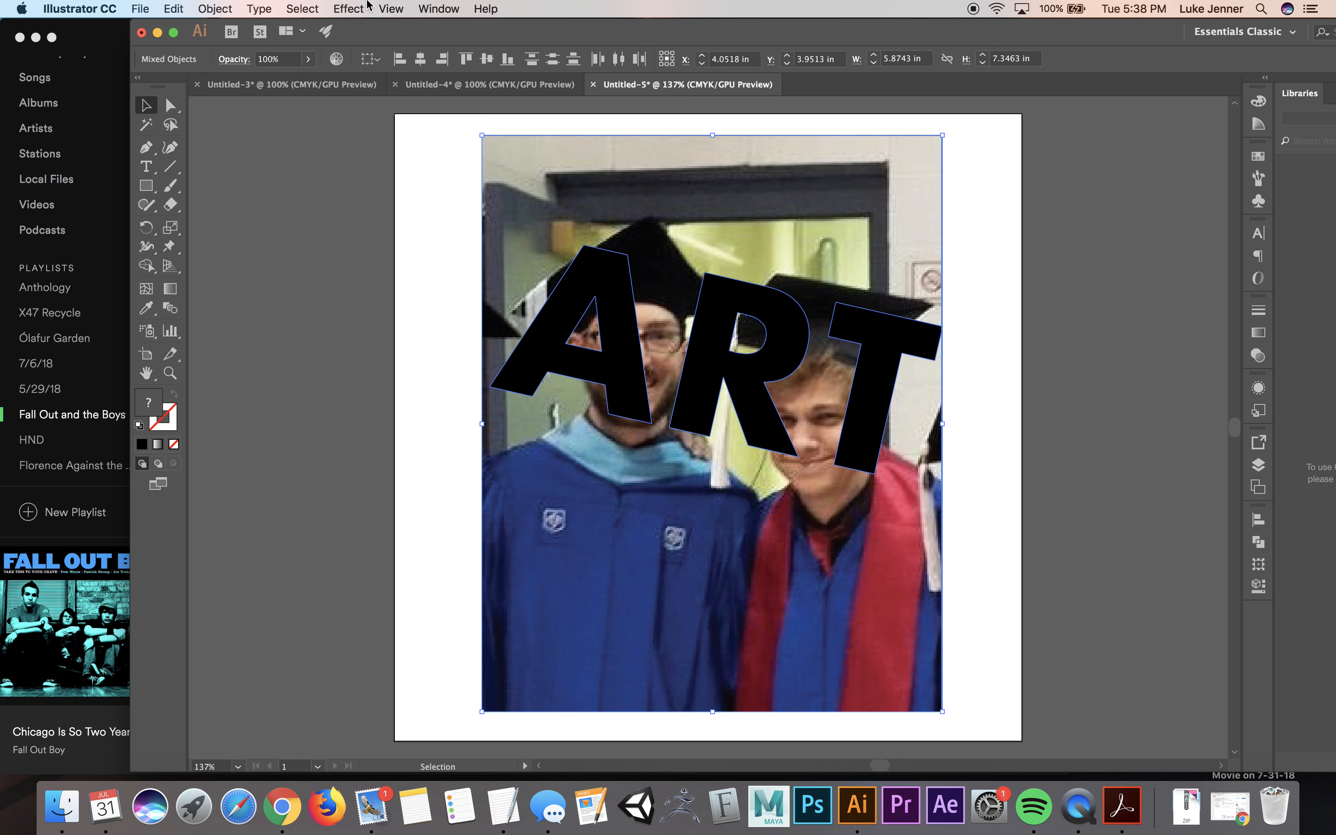
pyautogui.click(215, 7)
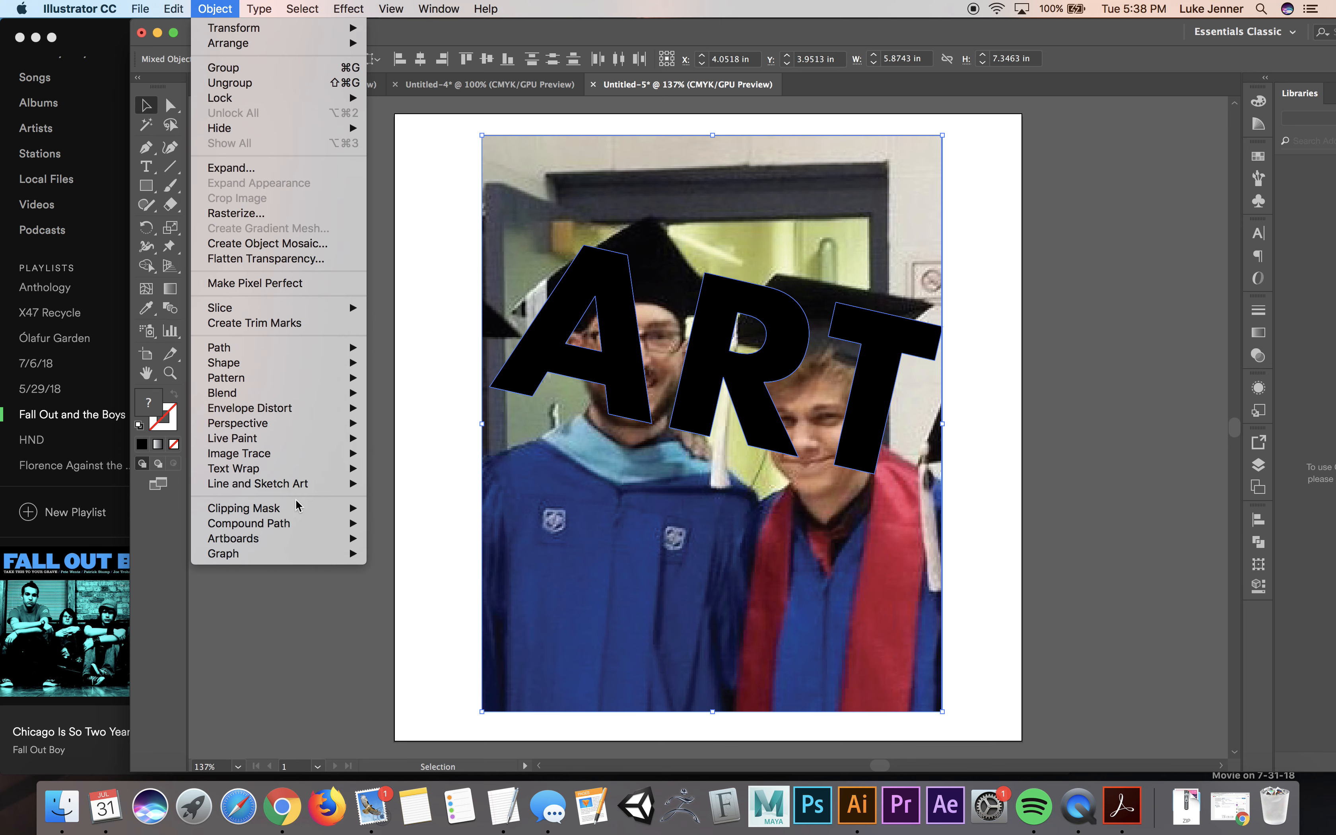
pyautogui.moveTo(299, 508)
pyautogui.click(400, 506)
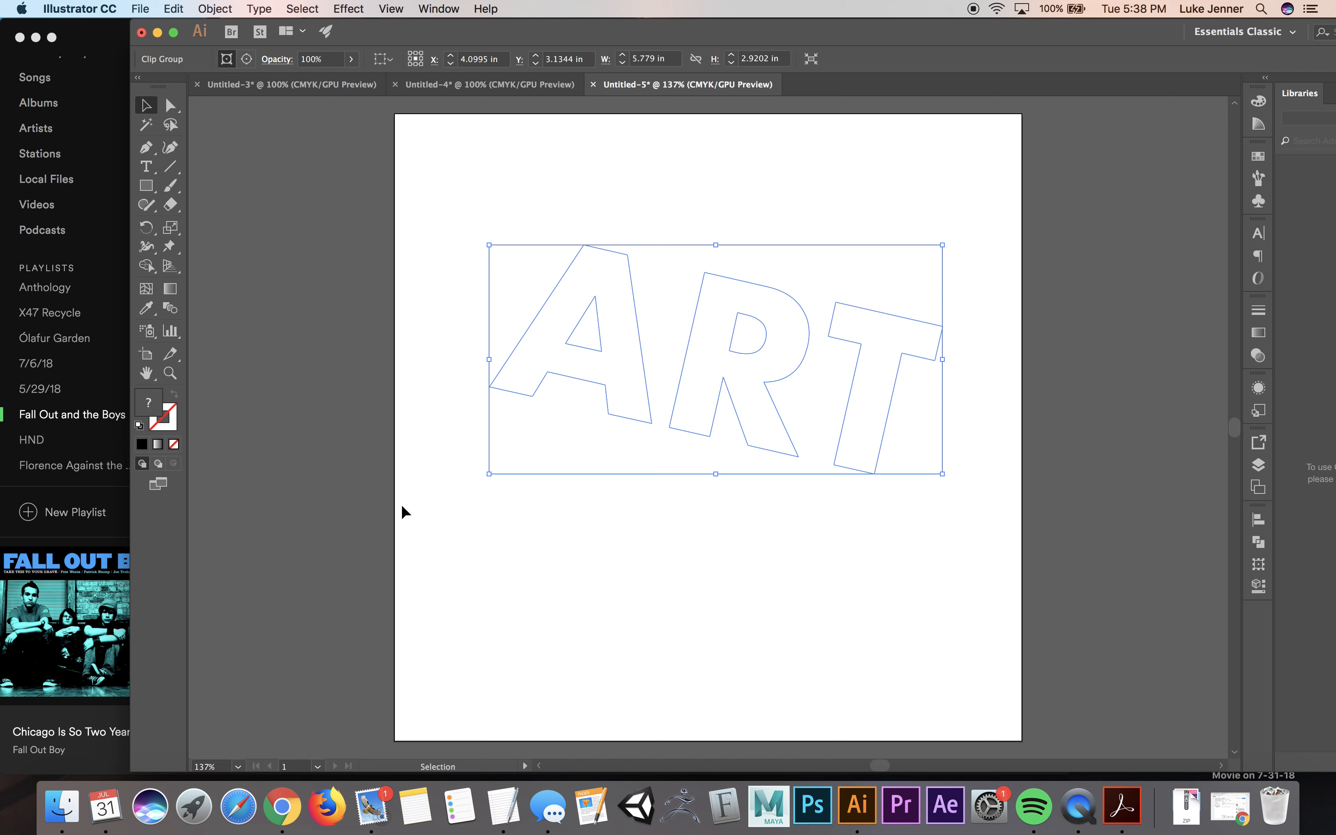
pyautogui.press('super+z')
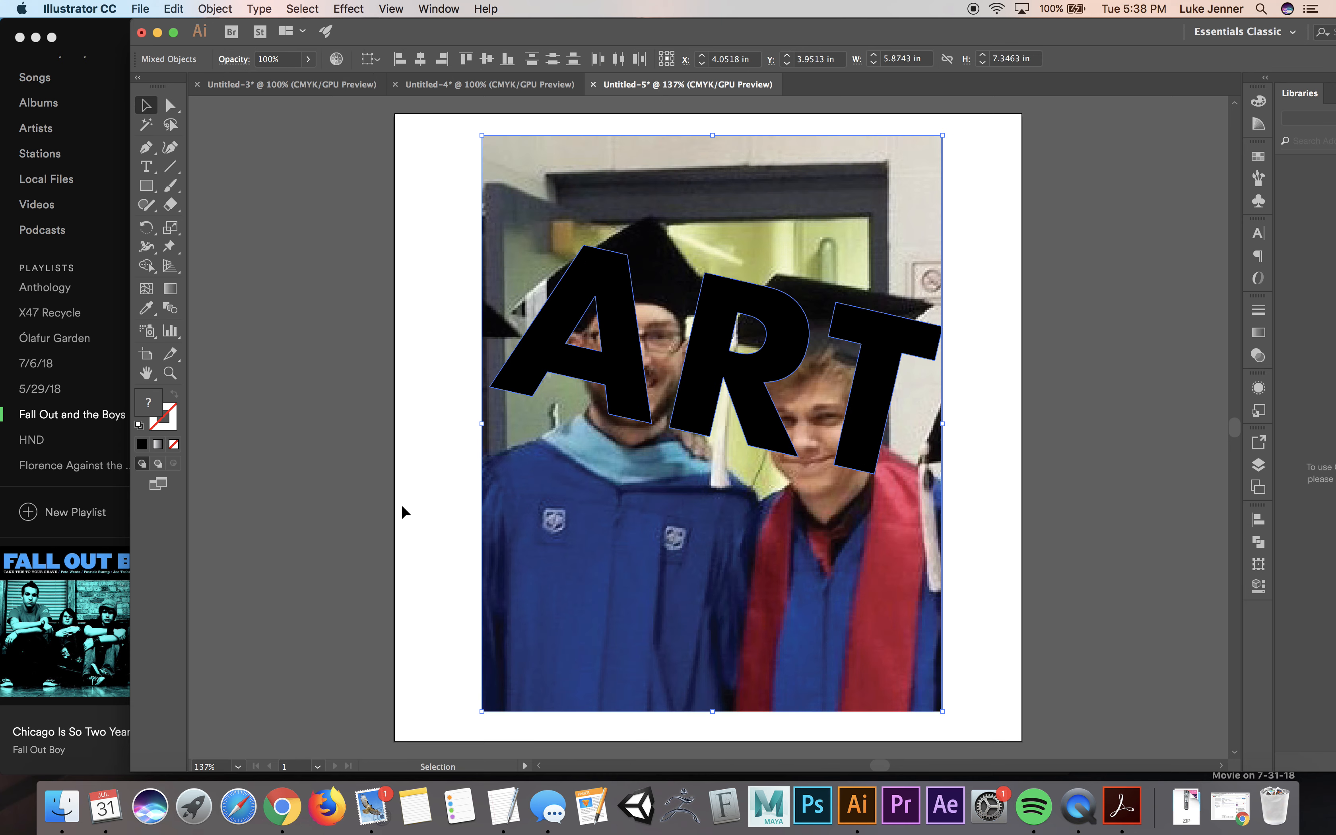
# Combine the grouped ART letter outlines into a single compound path and deselect it
pyautogui.click(376, 463)
pyautogui.click(624, 384)
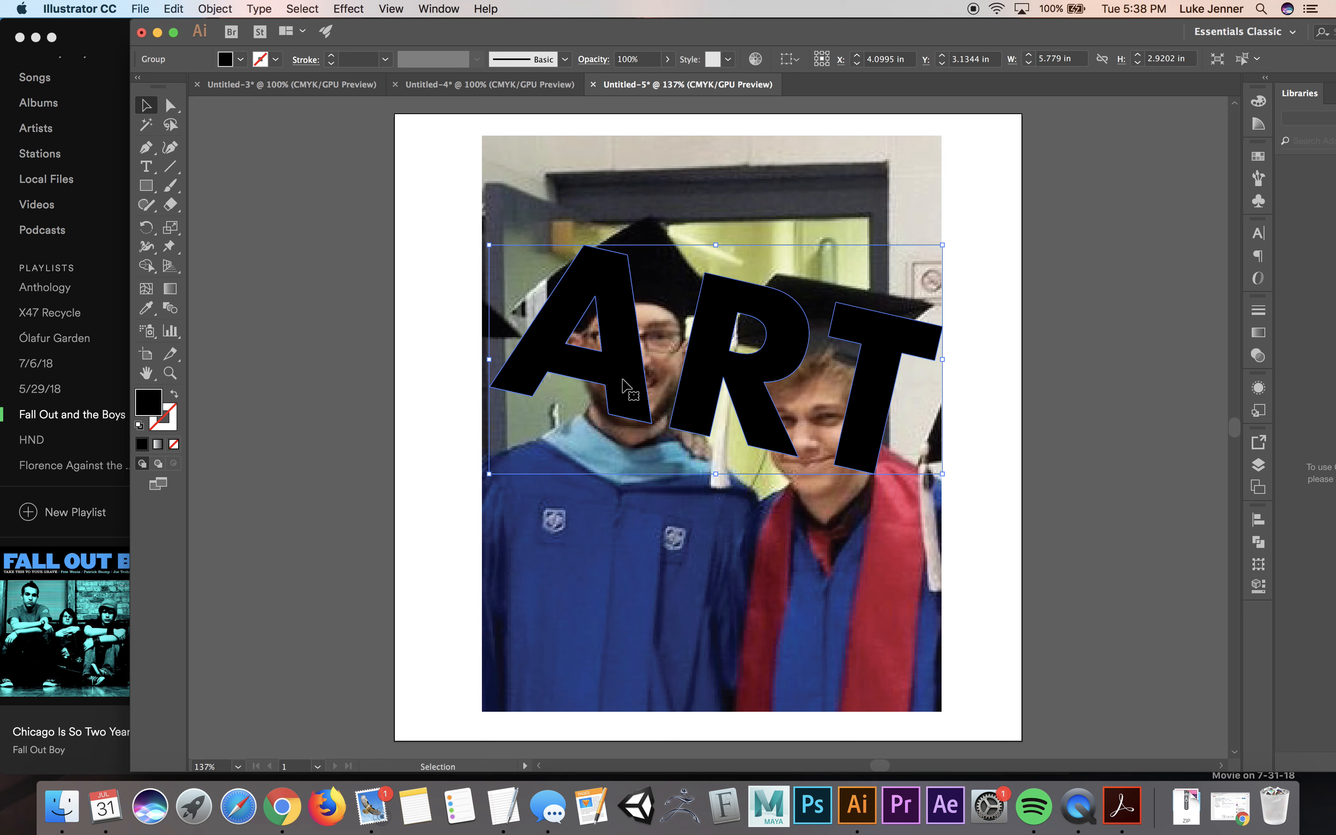
pyautogui.click(202, 5)
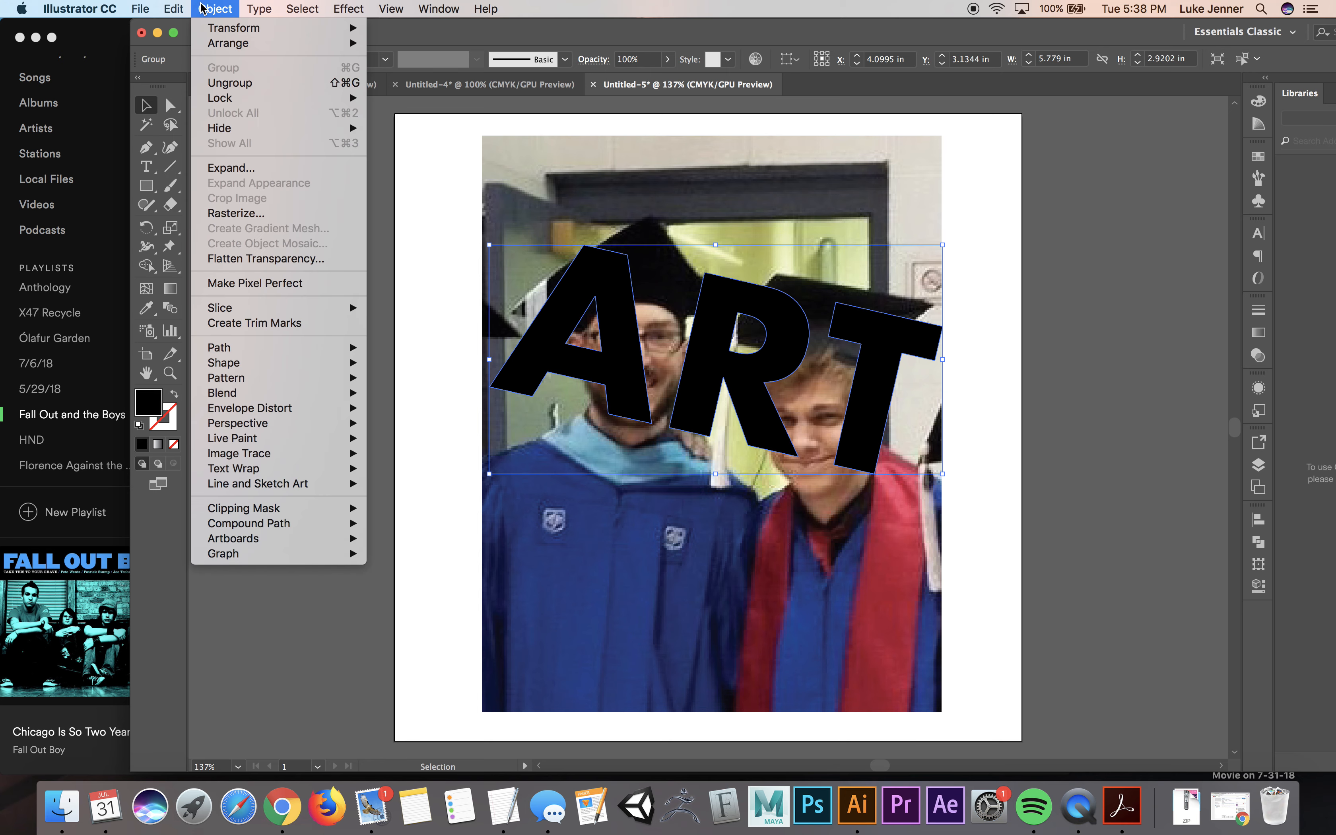
pyautogui.moveTo(268, 530)
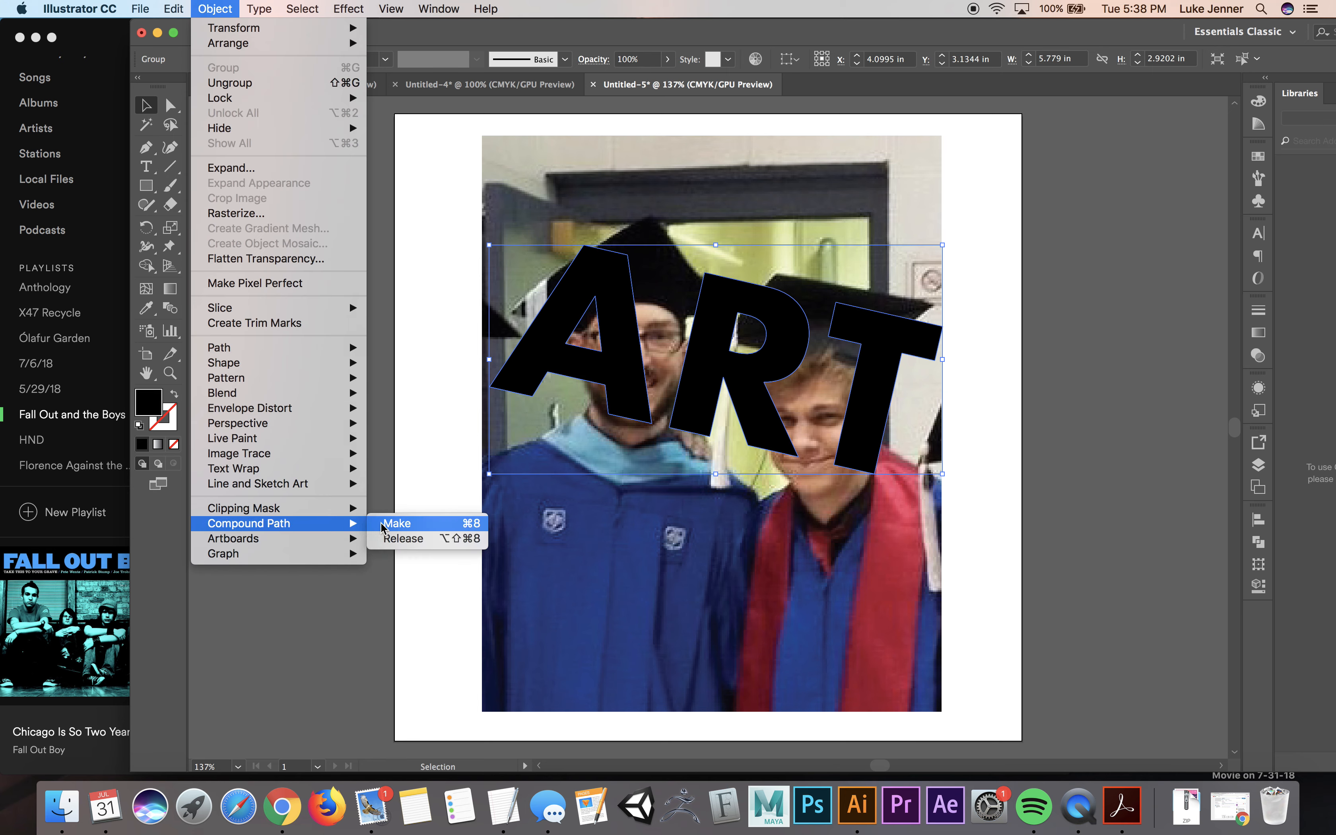
pyautogui.click(396, 525)
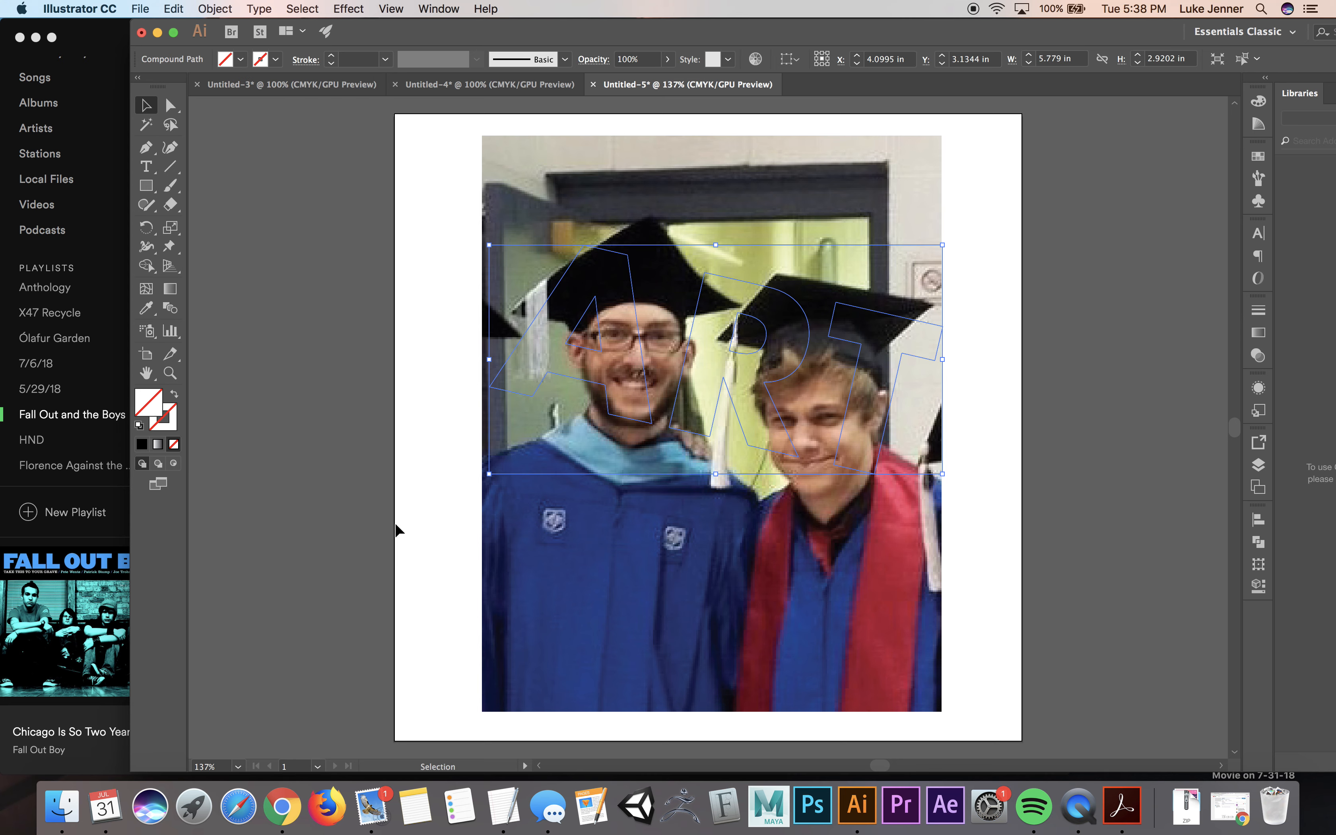
pyautogui.click(398, 530)
# Select the ART compound path together with the photo, make a clipping mask and deselect the result
pyautogui.press('super+a')
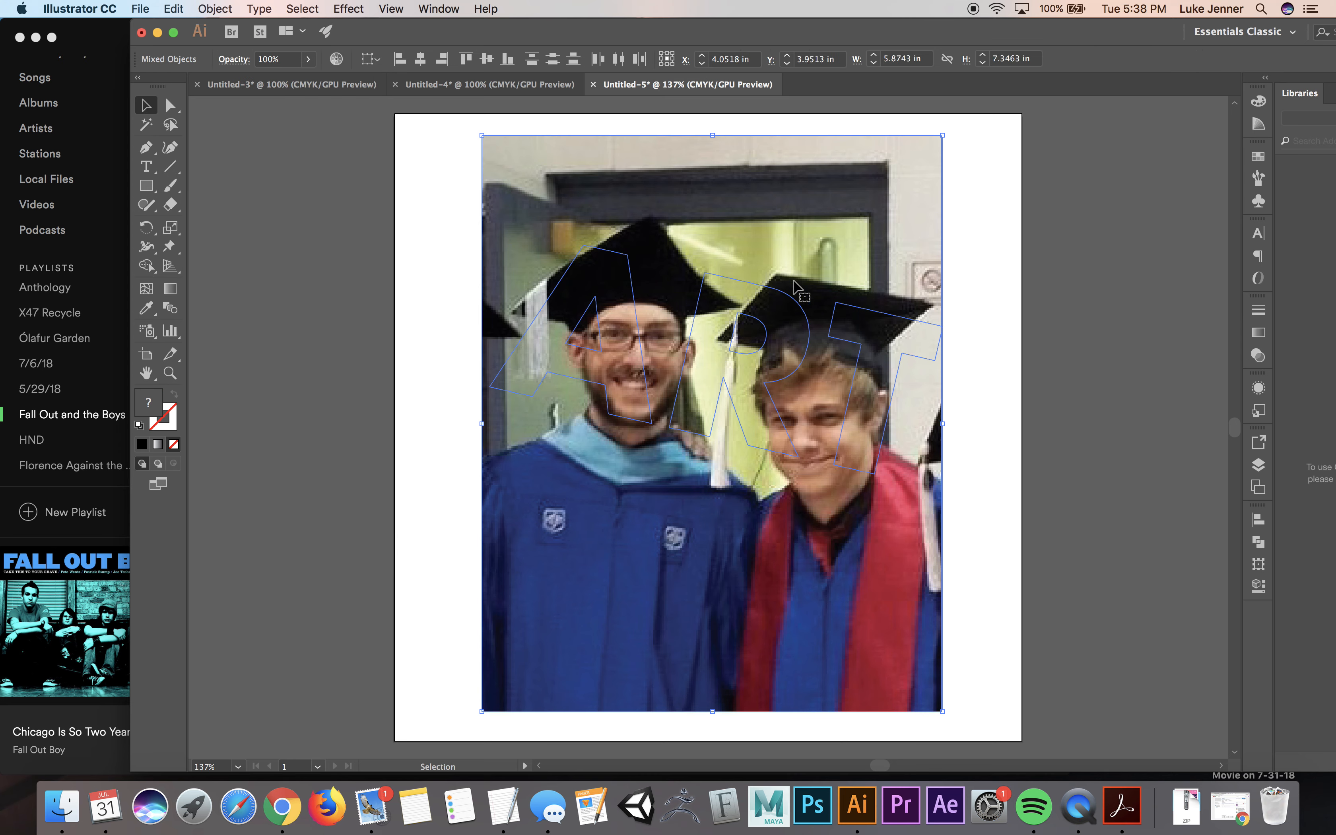
pyautogui.click(228, 8)
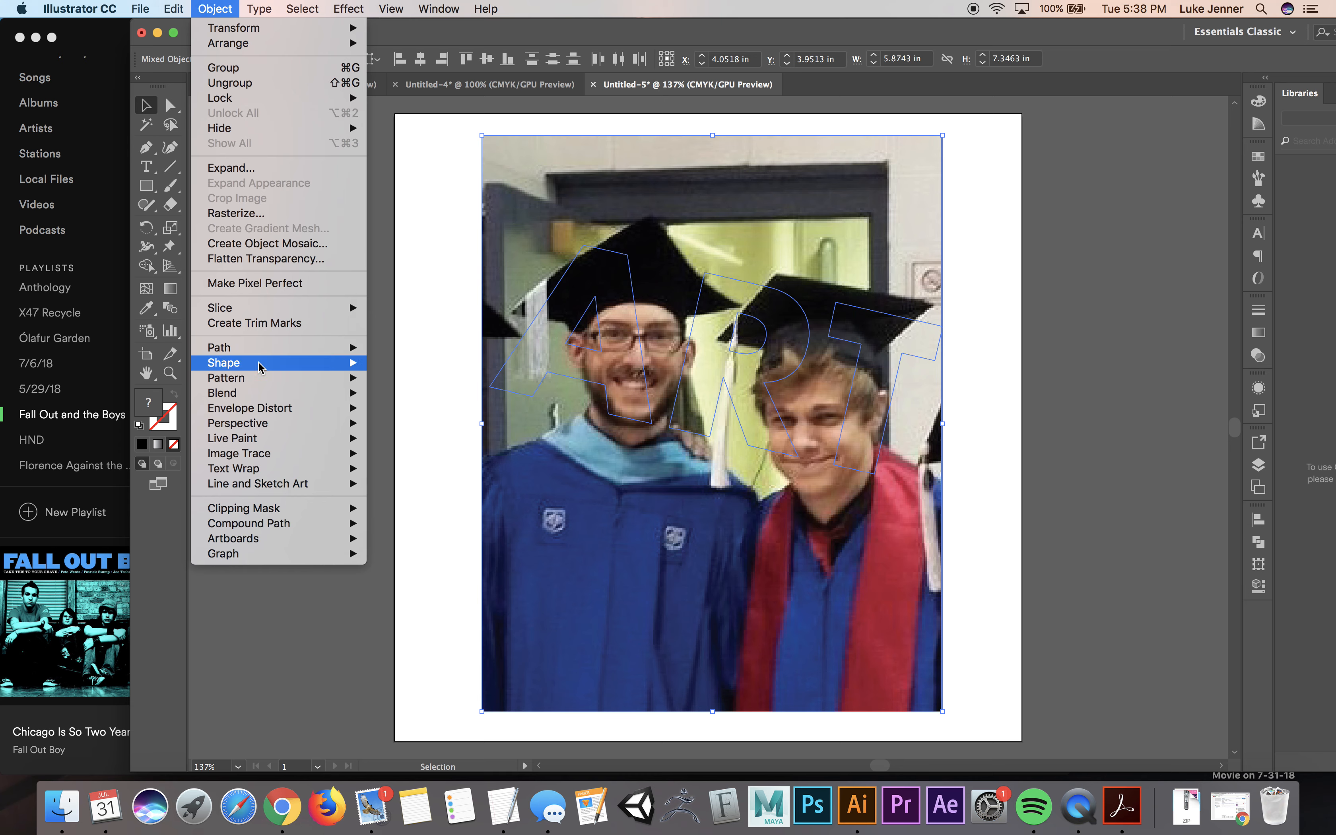
pyautogui.moveTo(276, 508)
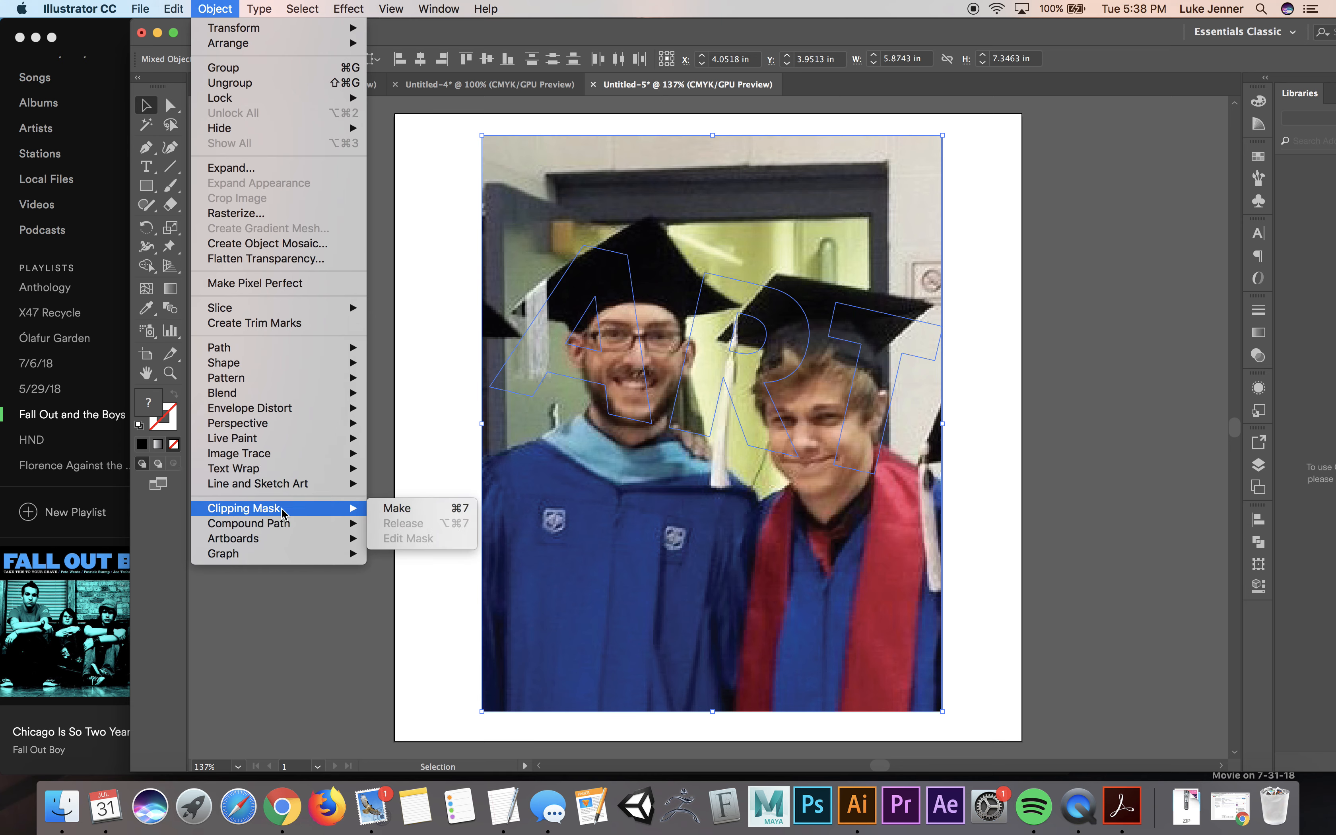
pyautogui.click(393, 508)
pyautogui.click(311, 484)
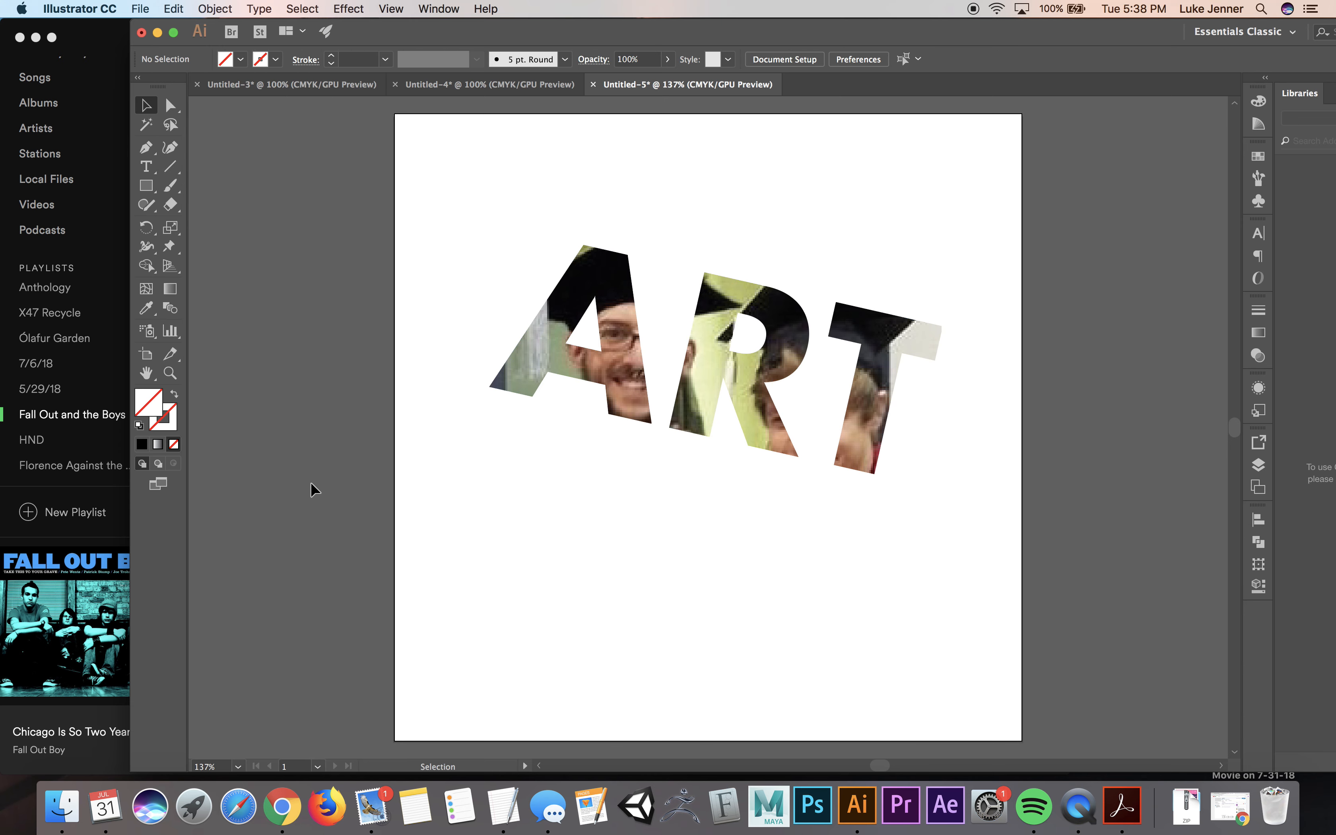
# Shift the photo-filled ART lettering slightly down and to the left, and switch to the Untitled-3 document
pyautogui.moveTo(618, 393); pyautogui.dragTo(590, 406)
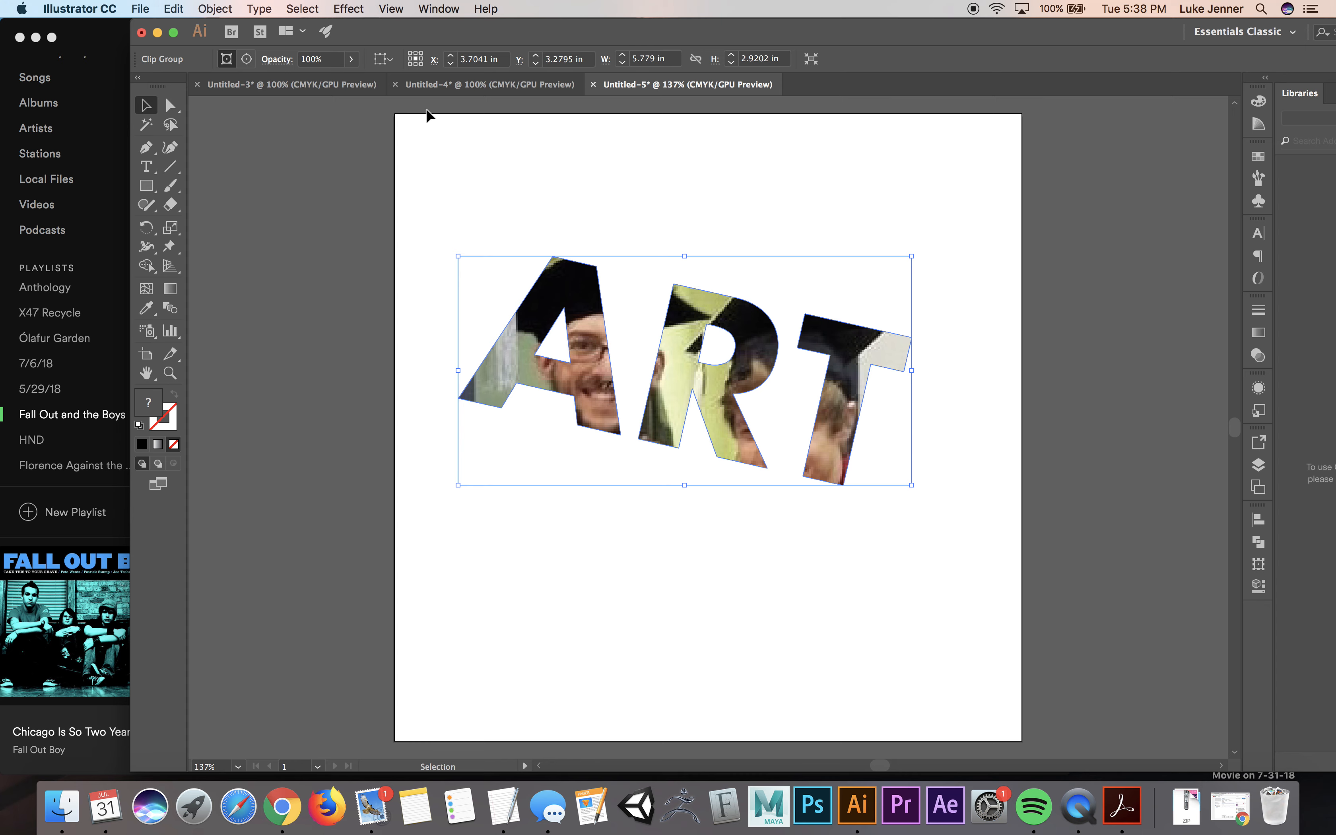
pyautogui.click(437, 89)
pyautogui.click(299, 85)
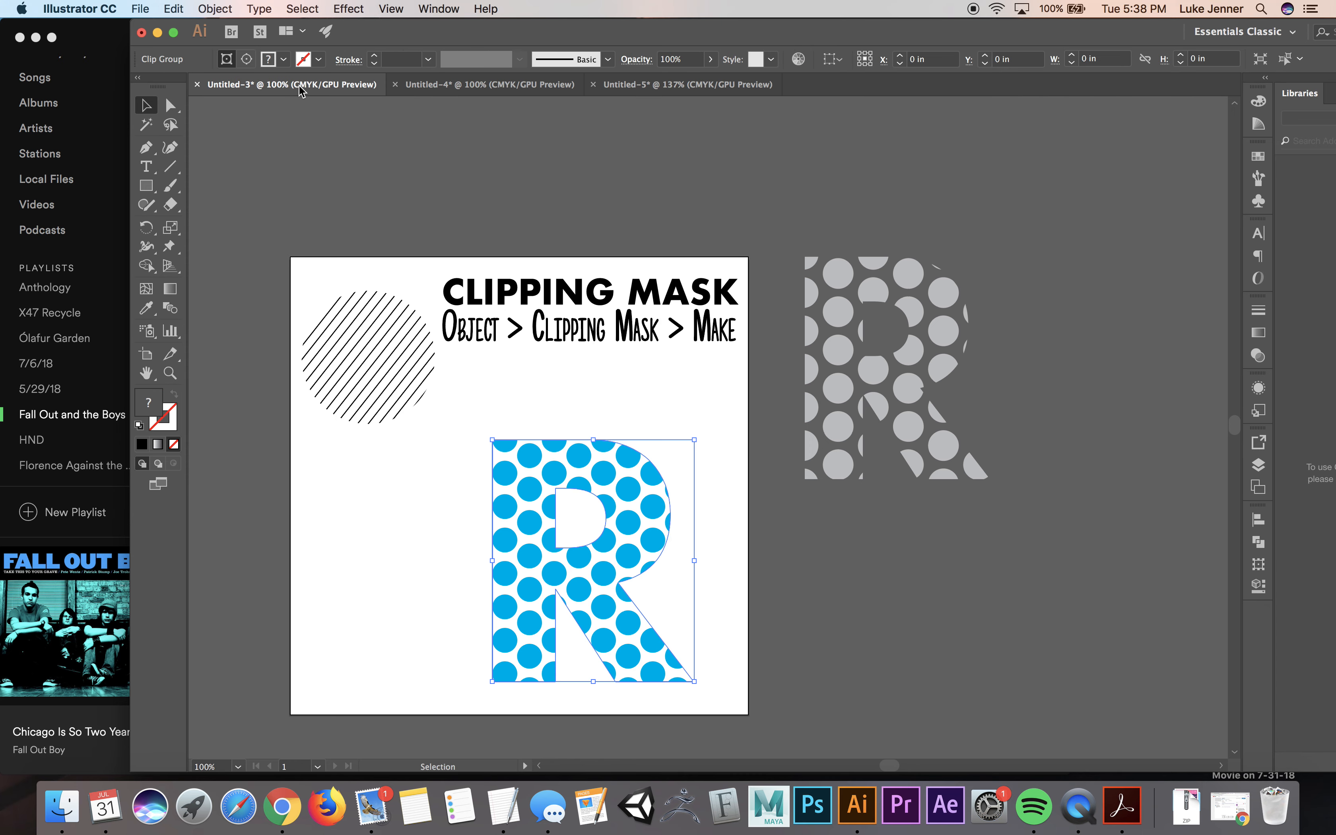